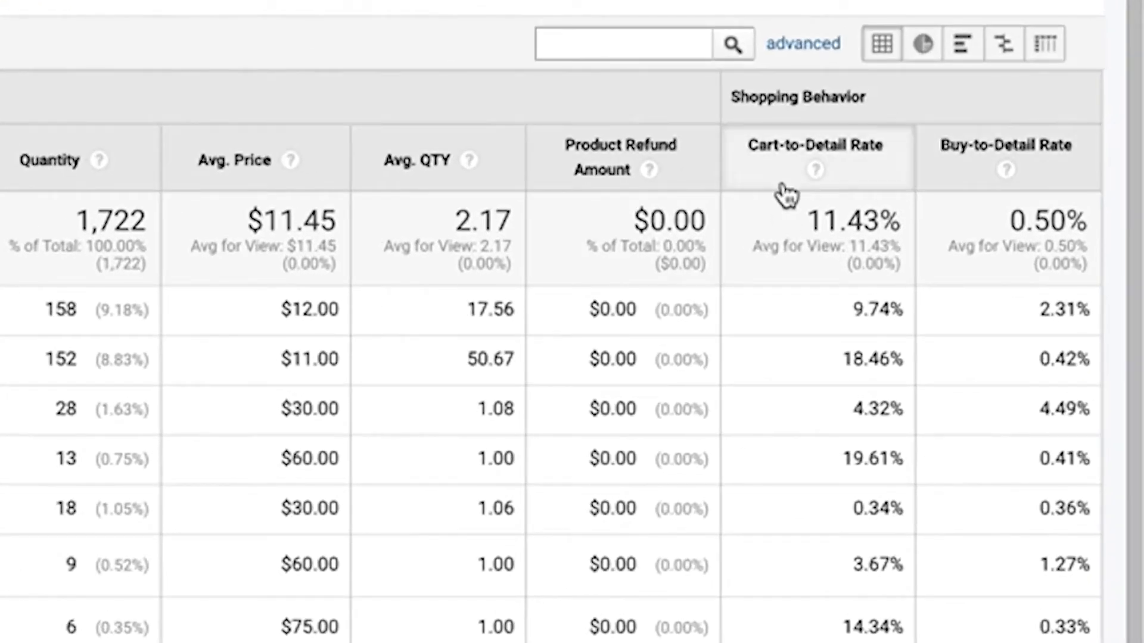
- Open the product table's advanced filter and add Cart-to-Detail Rate as a second condition
mouse_move(815, 170)
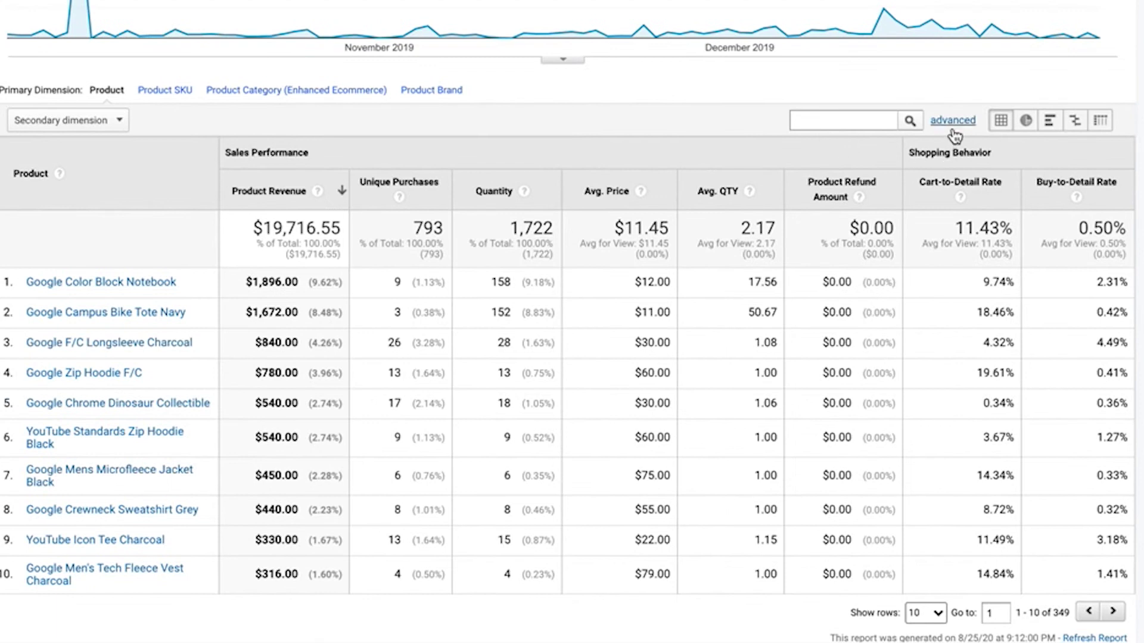
click(953, 122)
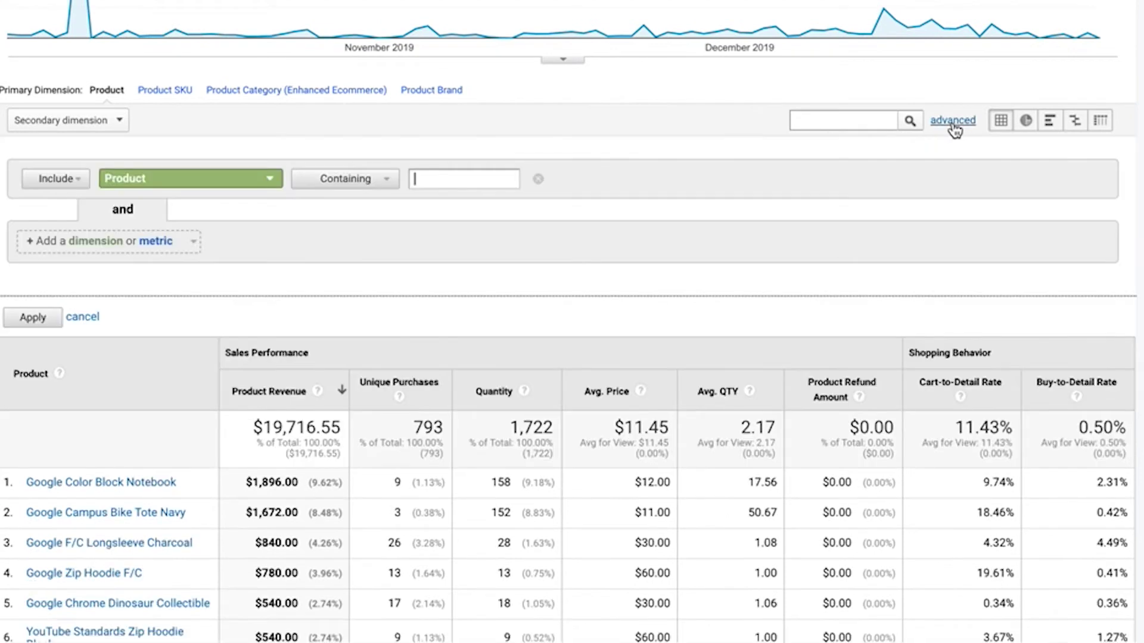
click(168, 242)
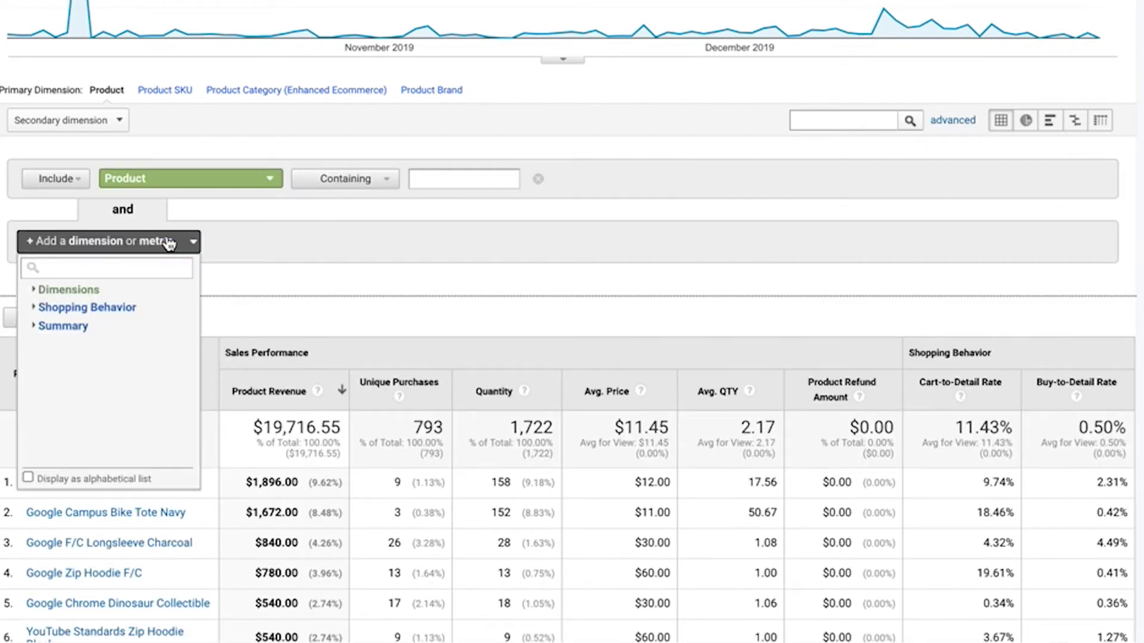
text(cart)
click(106, 314)
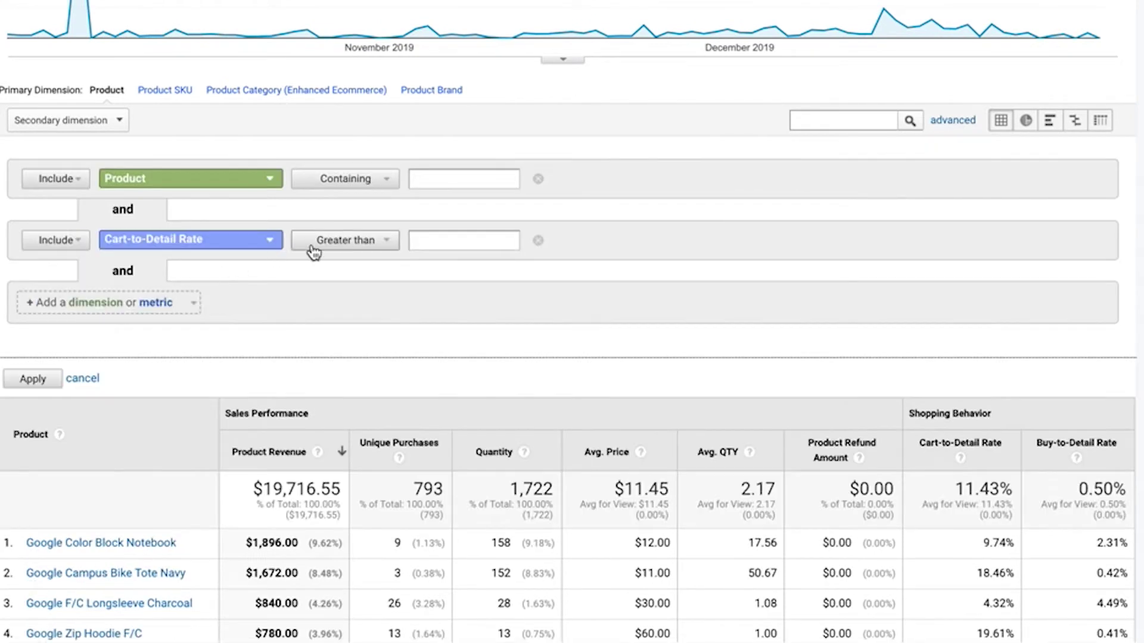
- Set the Cart-to-Detail Rate condition to less than 11 and try to apply the filter
click(345, 239)
click(324, 276)
click(465, 243)
text(11.)
key(BackSpace)
click(46, 382)
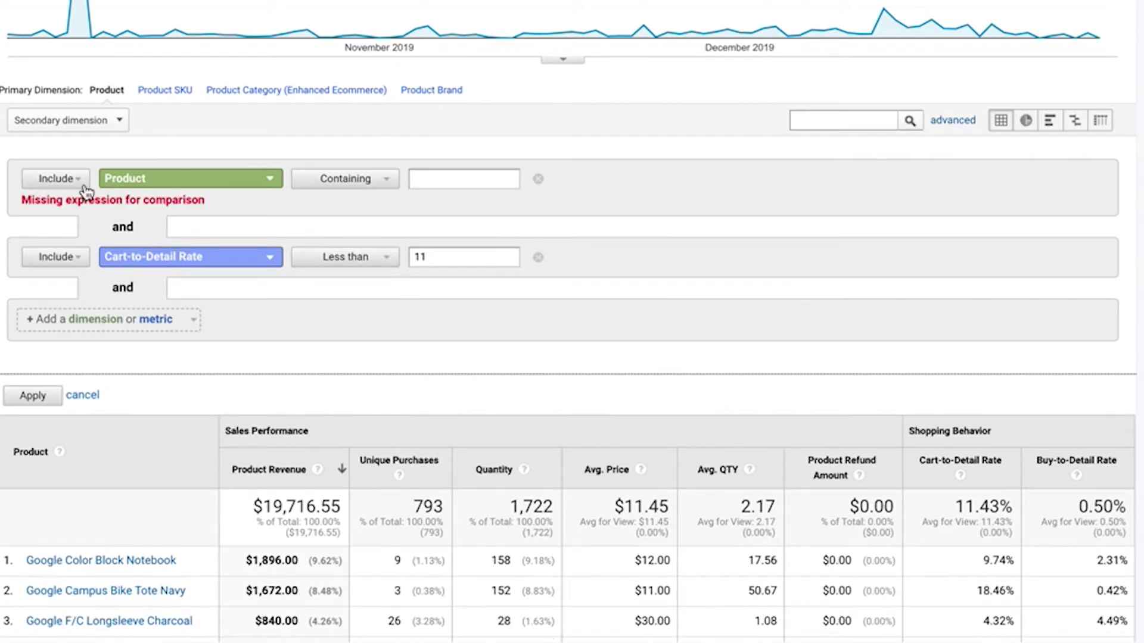
- Remove the empty Product condition and apply the remaining filter to the product table
click(538, 178)
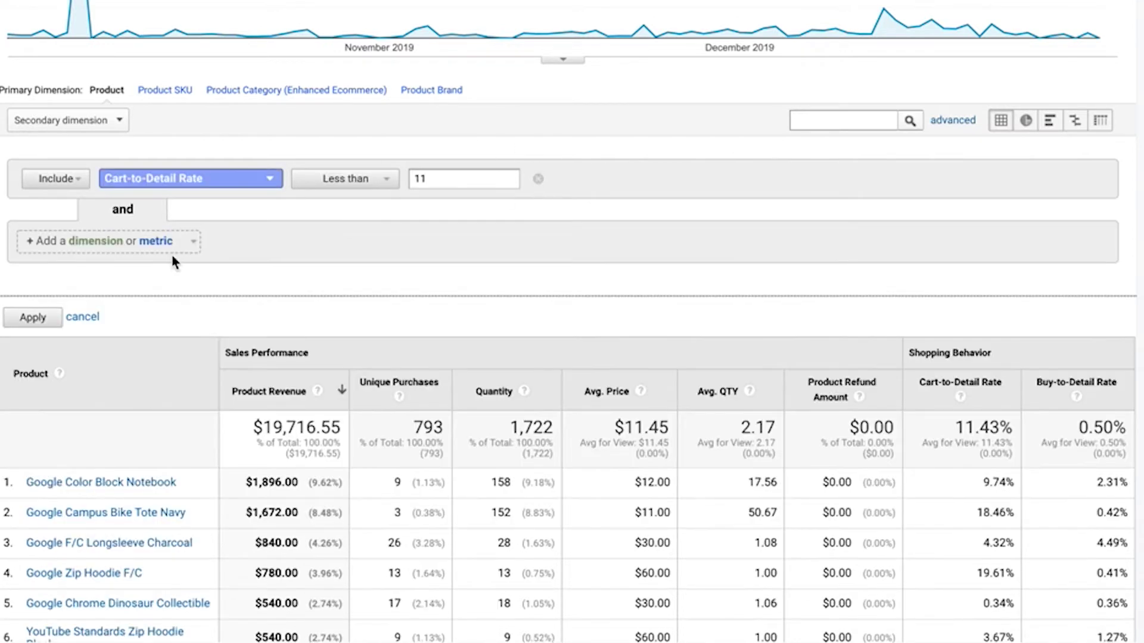
click(34, 320)
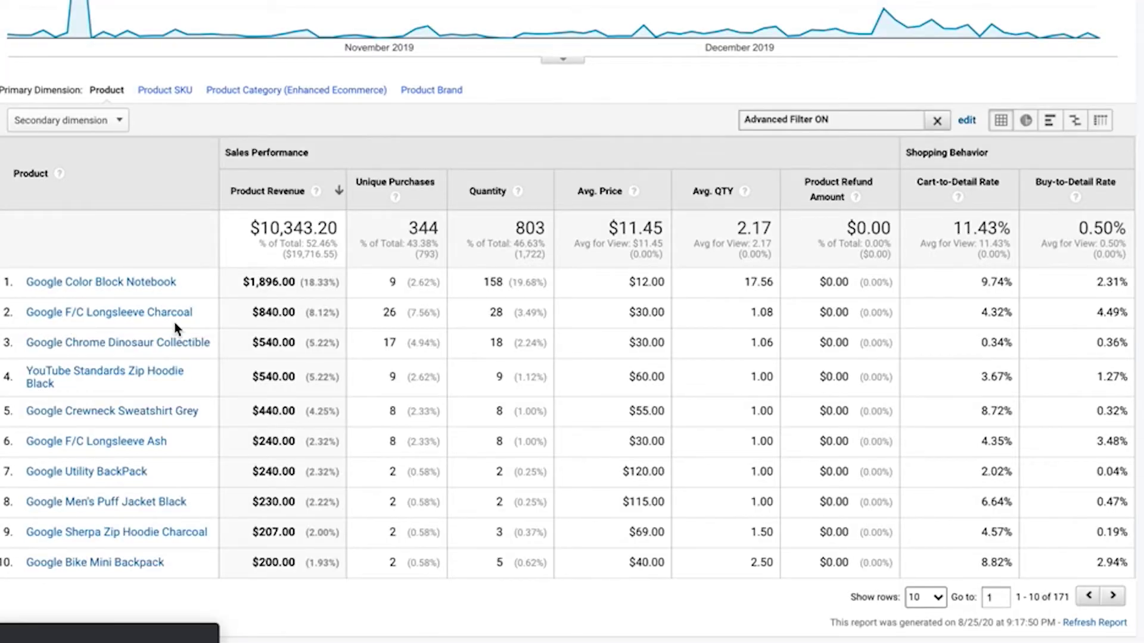
click(621, 210)
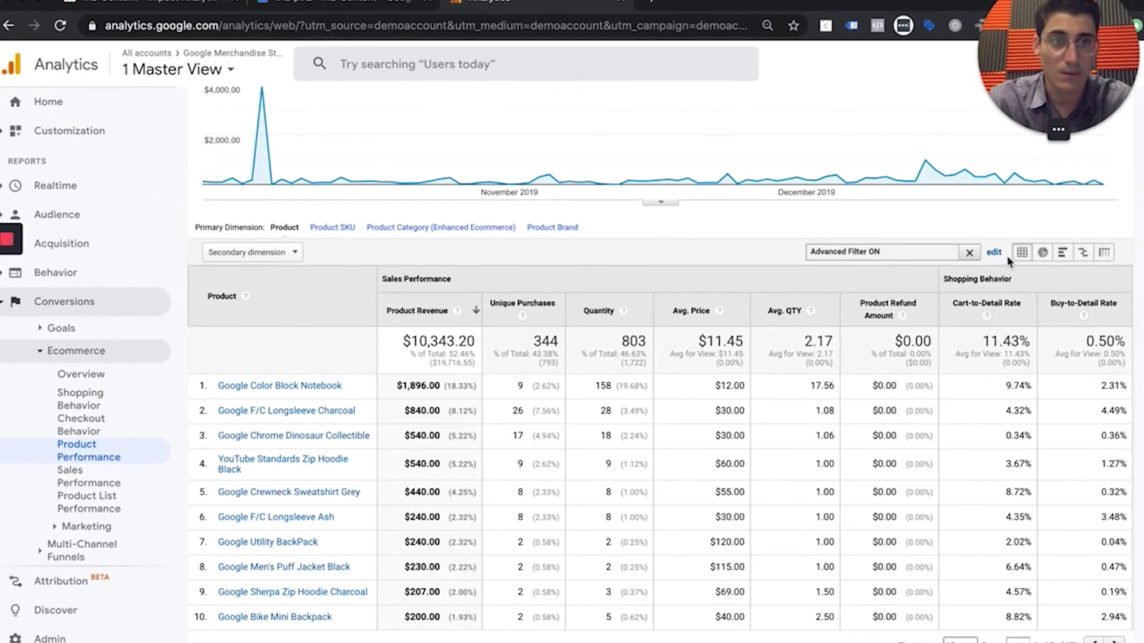
- Change the Cart-to-Detail Rate filter to greater than 11, apply it and dismiss the Enhanced Ecommerce overview
click(1001, 253)
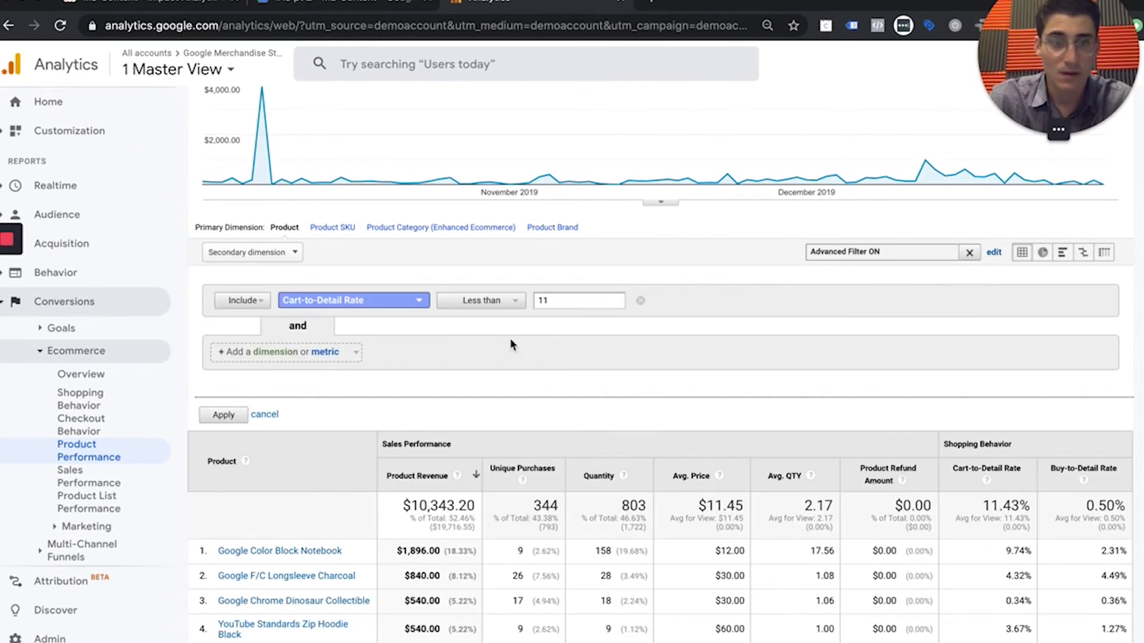
scroll(516, 352, down, 3)
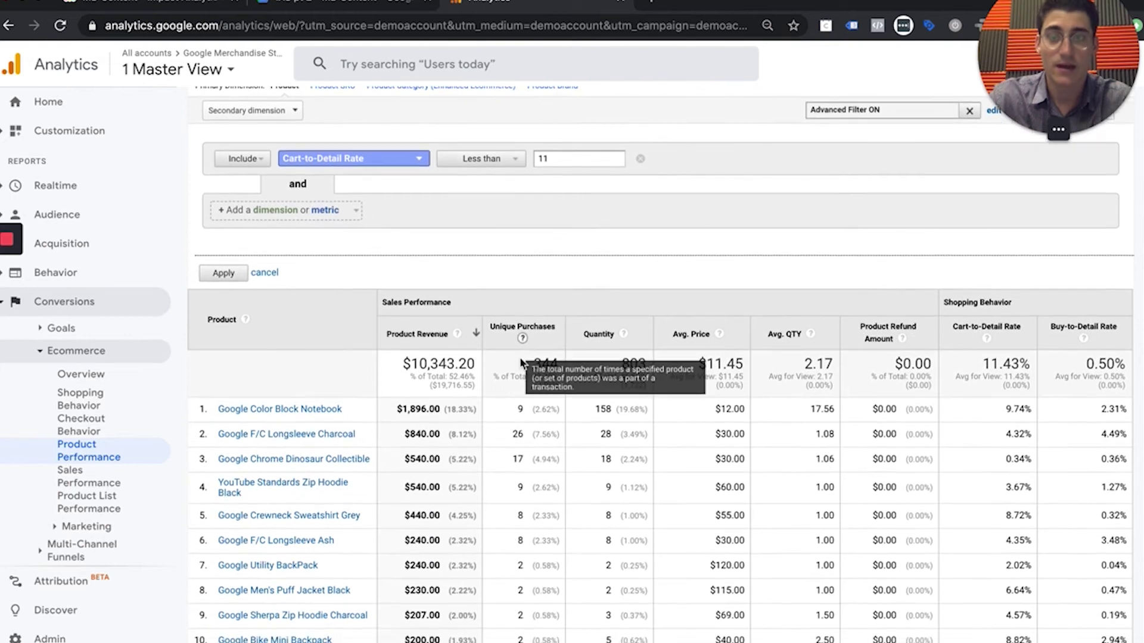
click(483, 161)
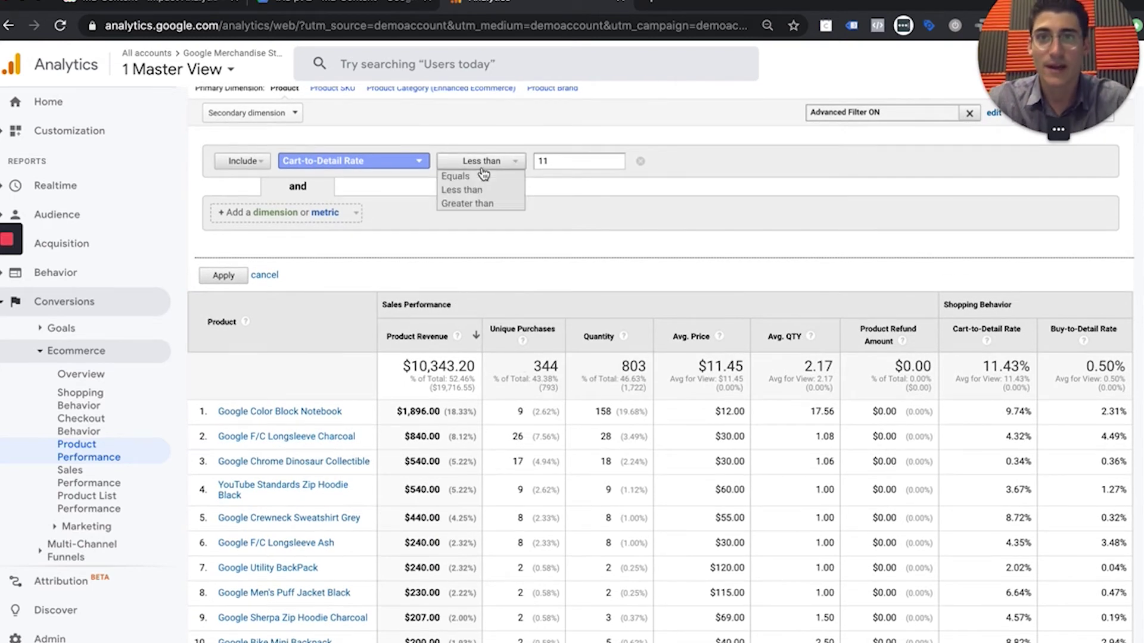
click(481, 204)
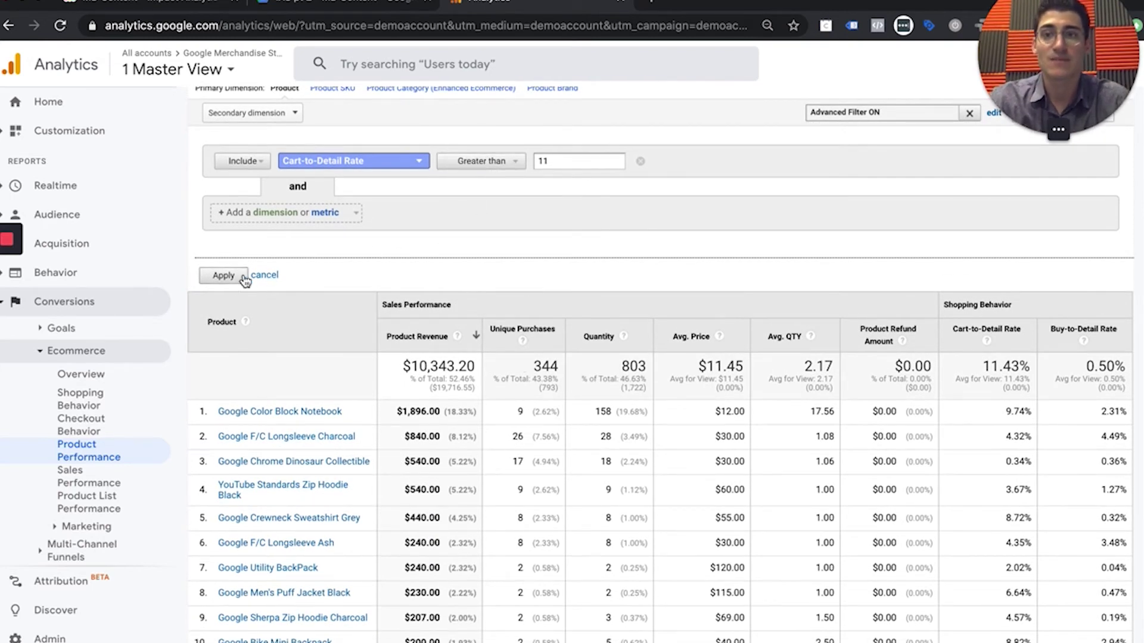
click(224, 275)
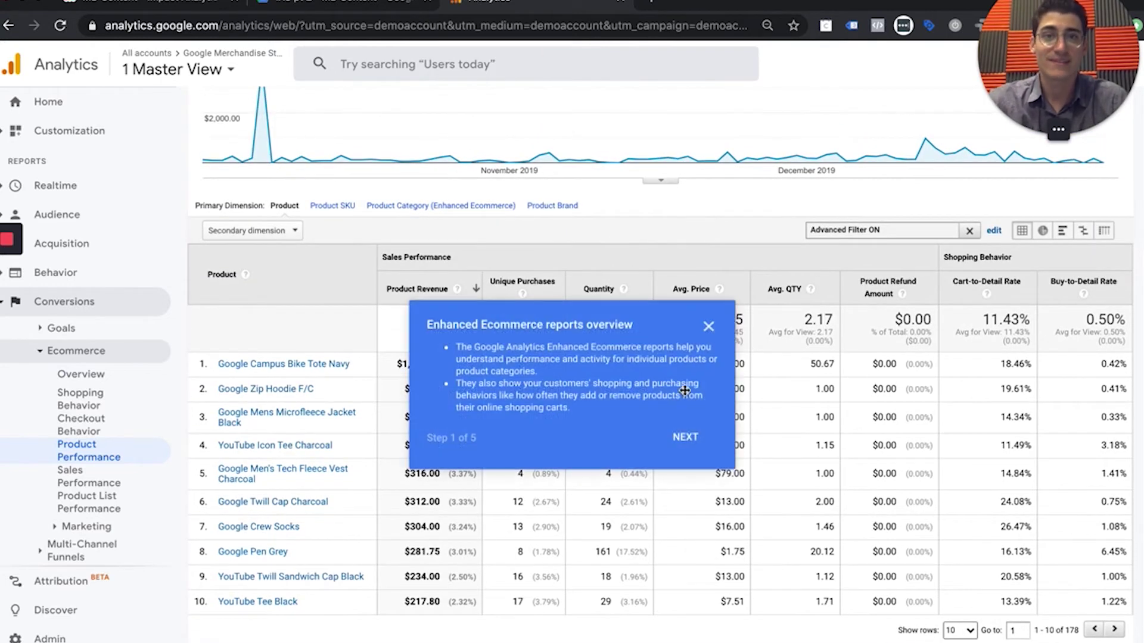
click(708, 326)
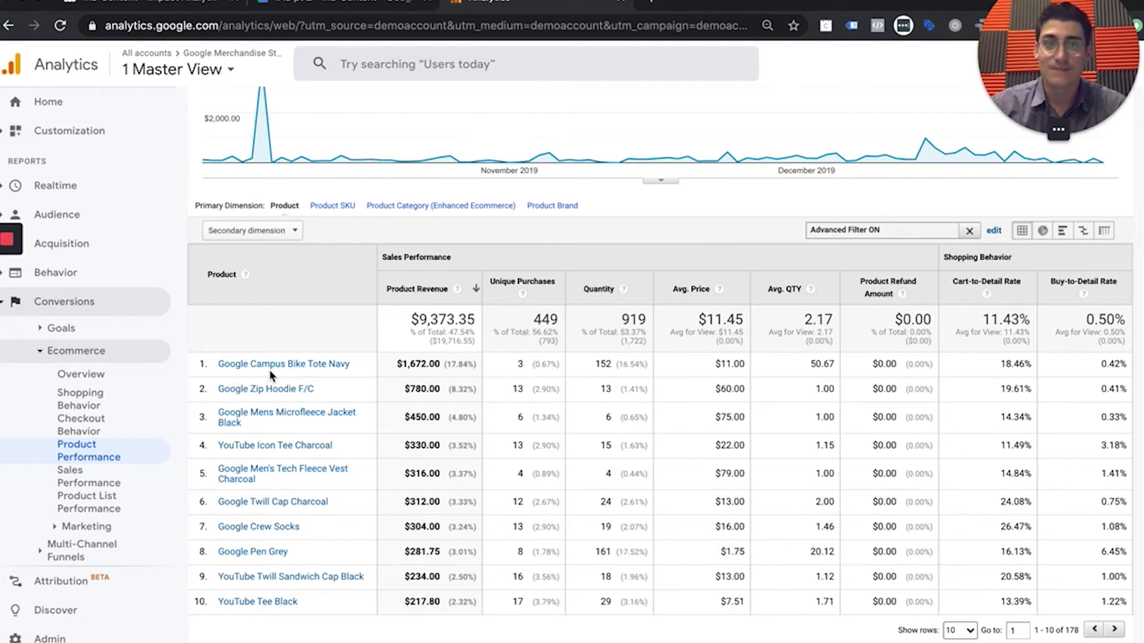
click(993, 230)
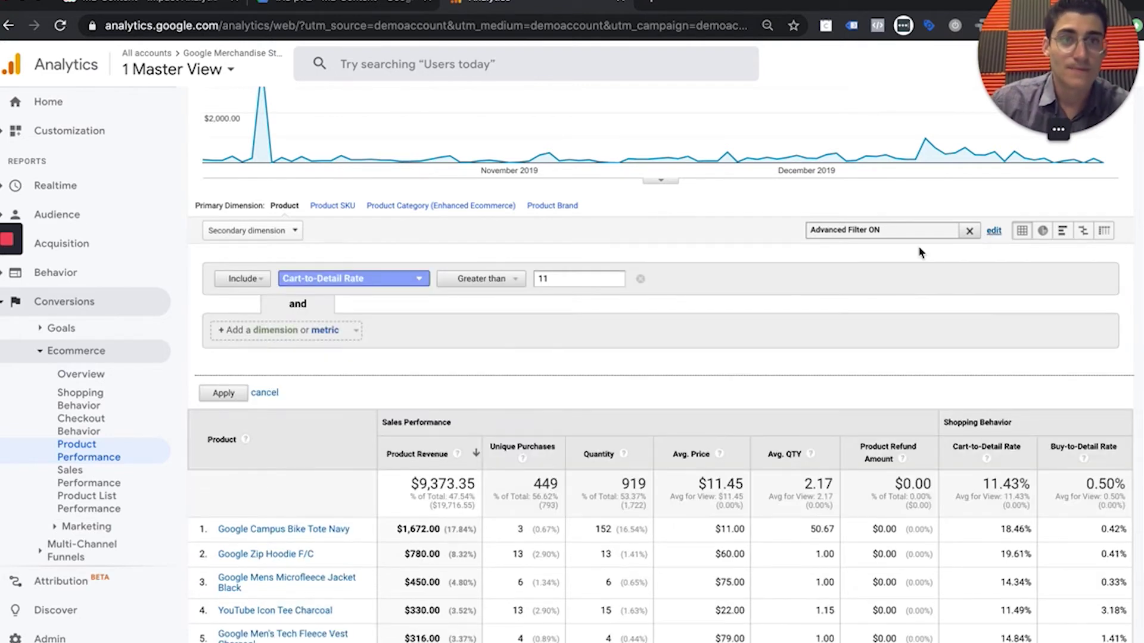
click(639, 279)
click(256, 344)
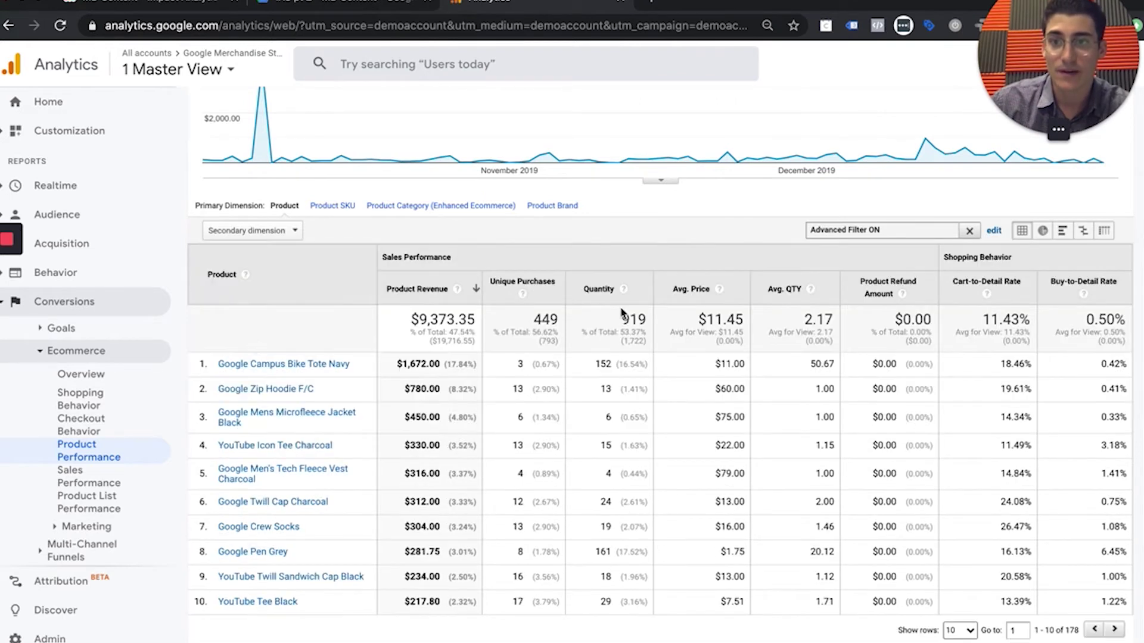
- Remove the Cart-to-Detail Rate condition from the advanced filter, apply the change and dismiss the Enhanced Ecommerce overview
click(994, 230)
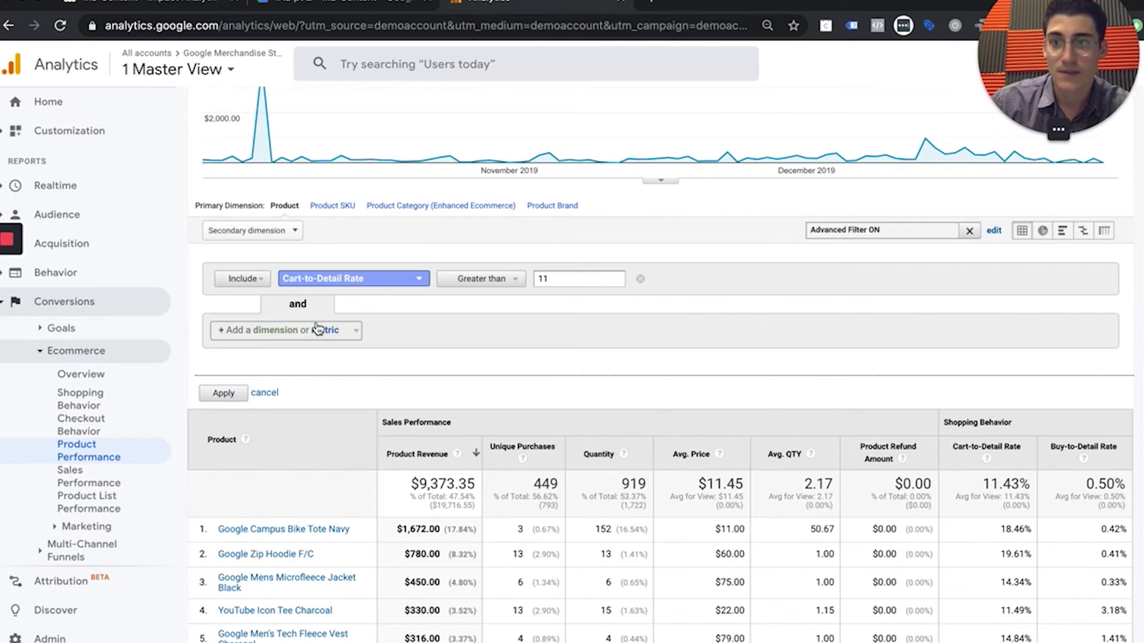
click(640, 278)
click(230, 340)
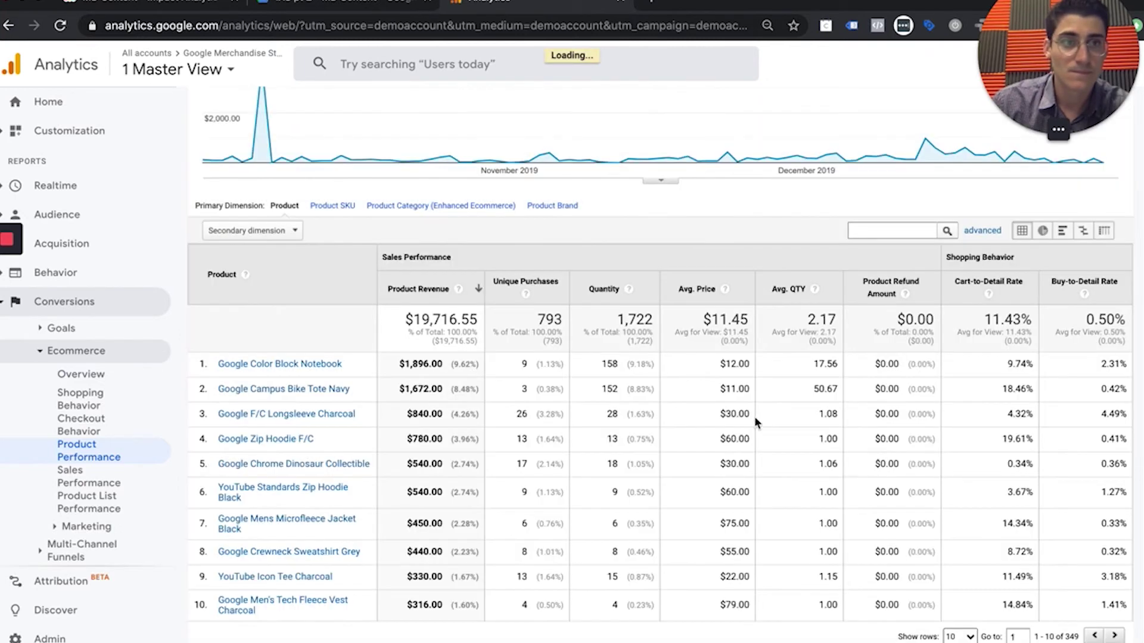
mouse_move(1086, 302)
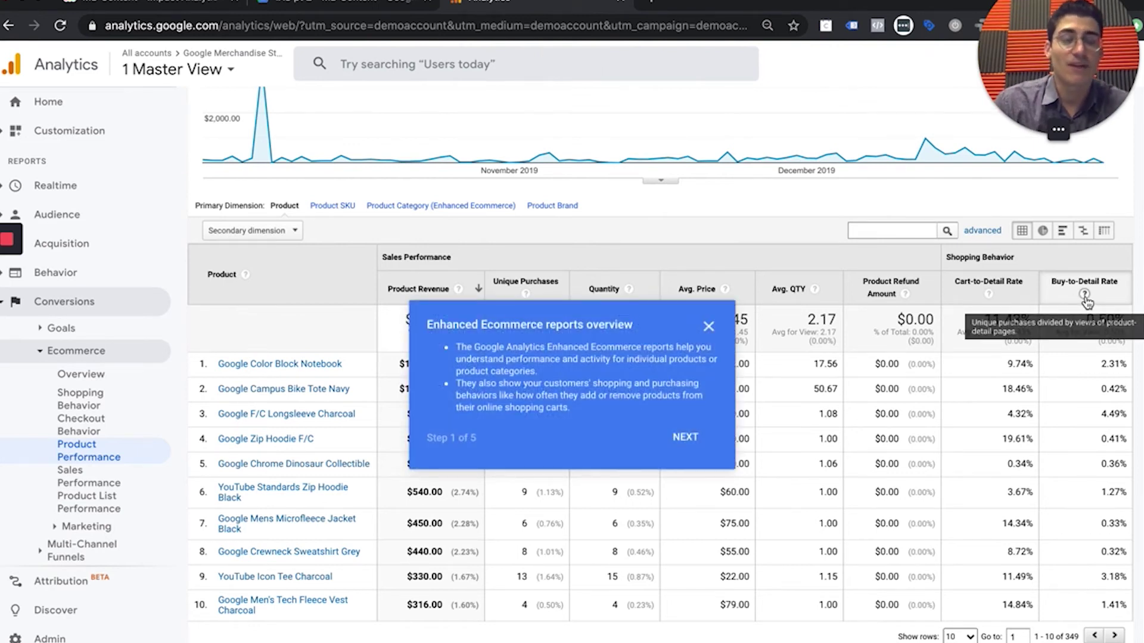
click(709, 326)
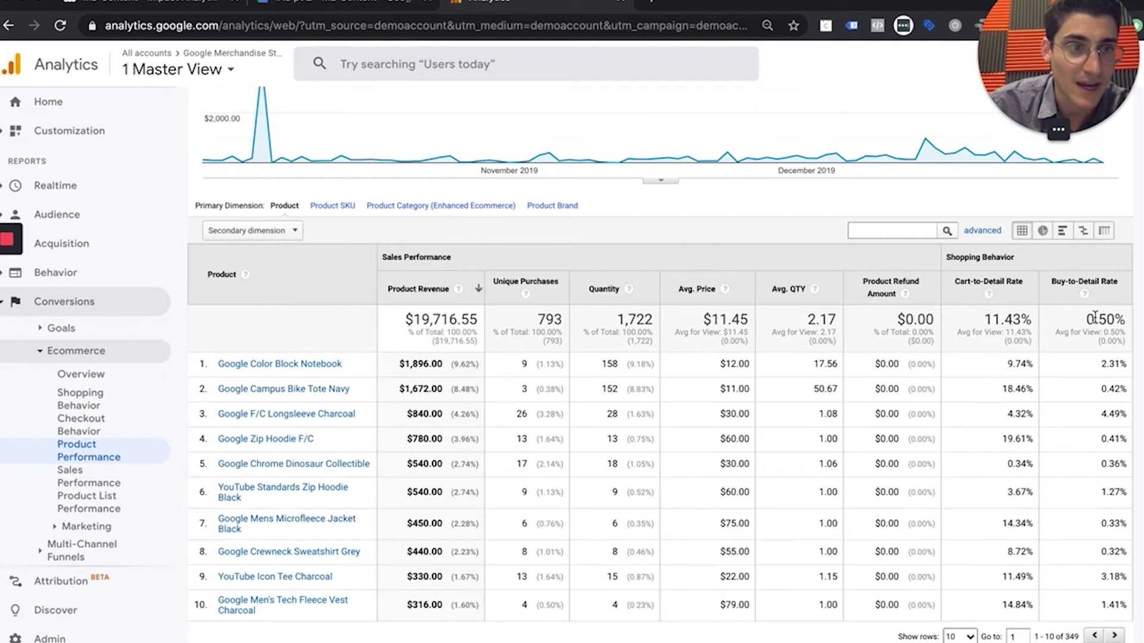
- Sort the product table by Buy-to-Detail Rate, trying ascending order before settling on descending, and dismiss the overview notices
click(1097, 282)
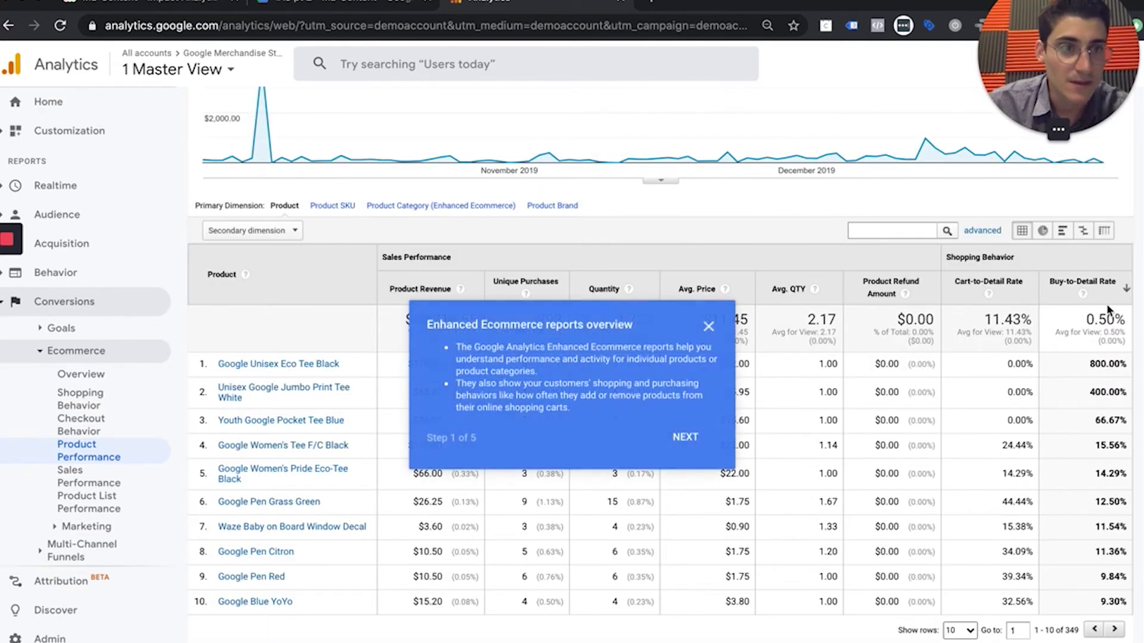
click(1106, 286)
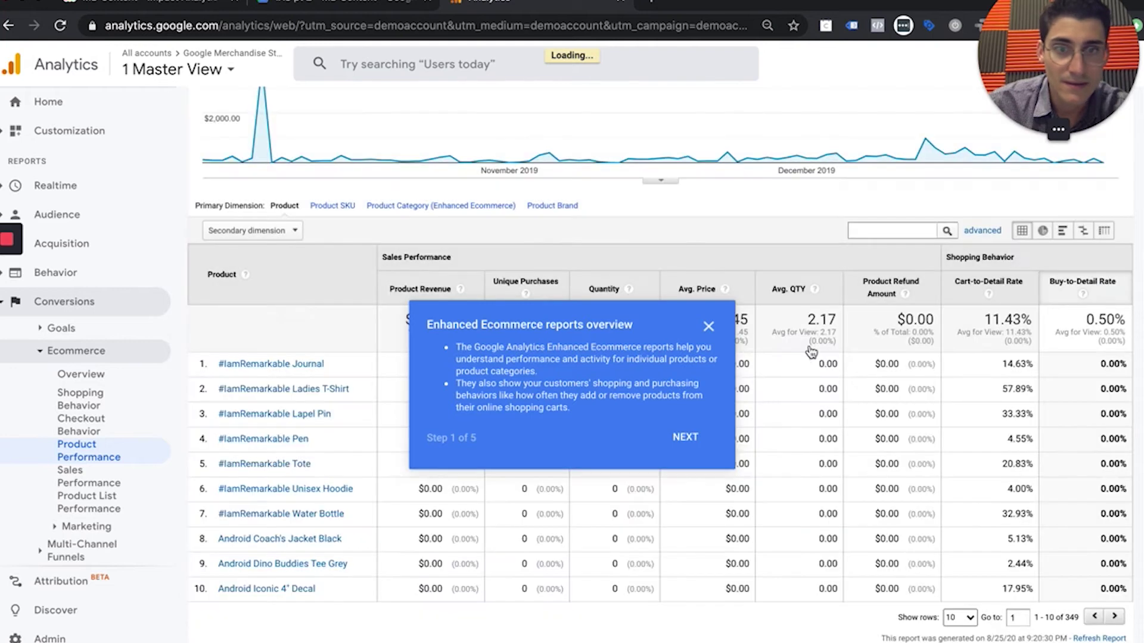
click(708, 326)
click(1082, 281)
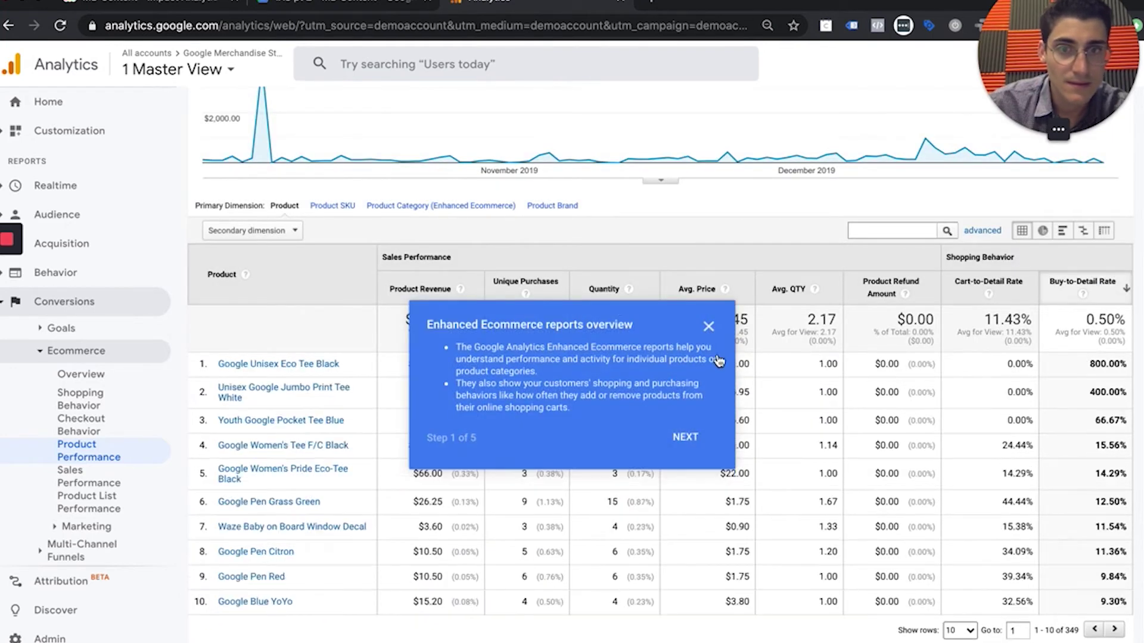
click(708, 326)
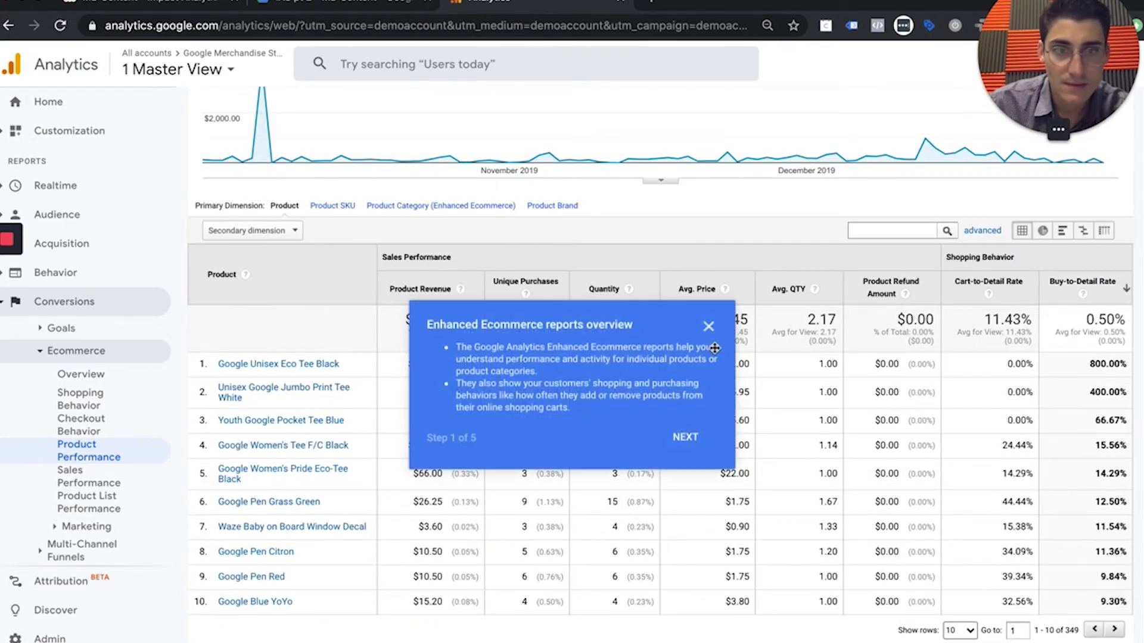
click(707, 327)
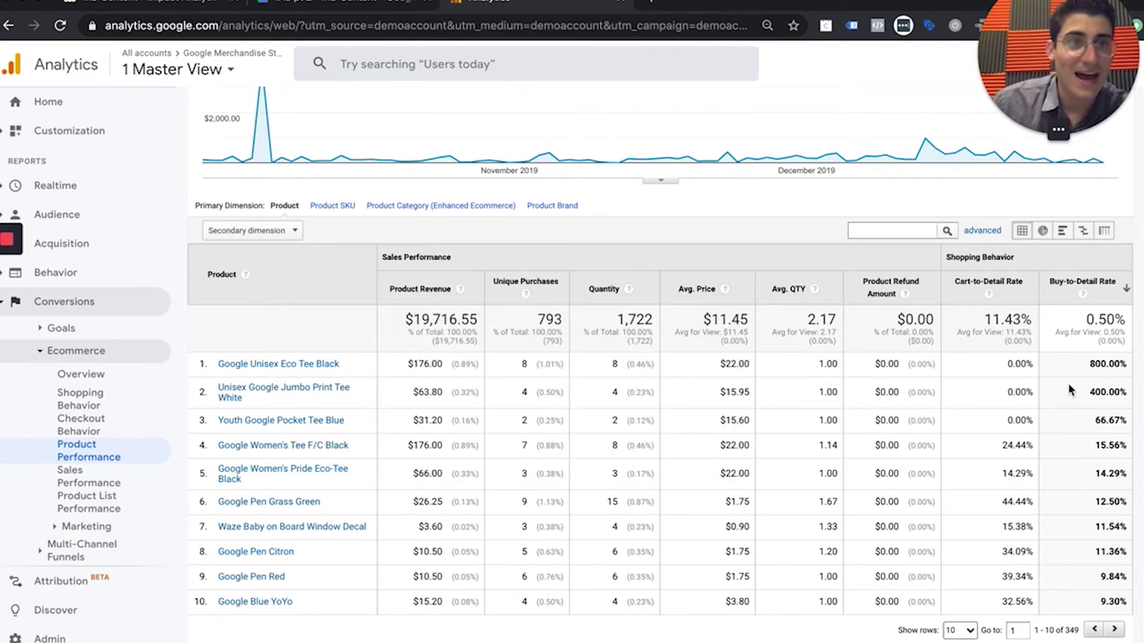
- Show the next page of products, and sort the table by Cart-to-Detail Rate in descending order
scroll(1074, 428, down, 1)
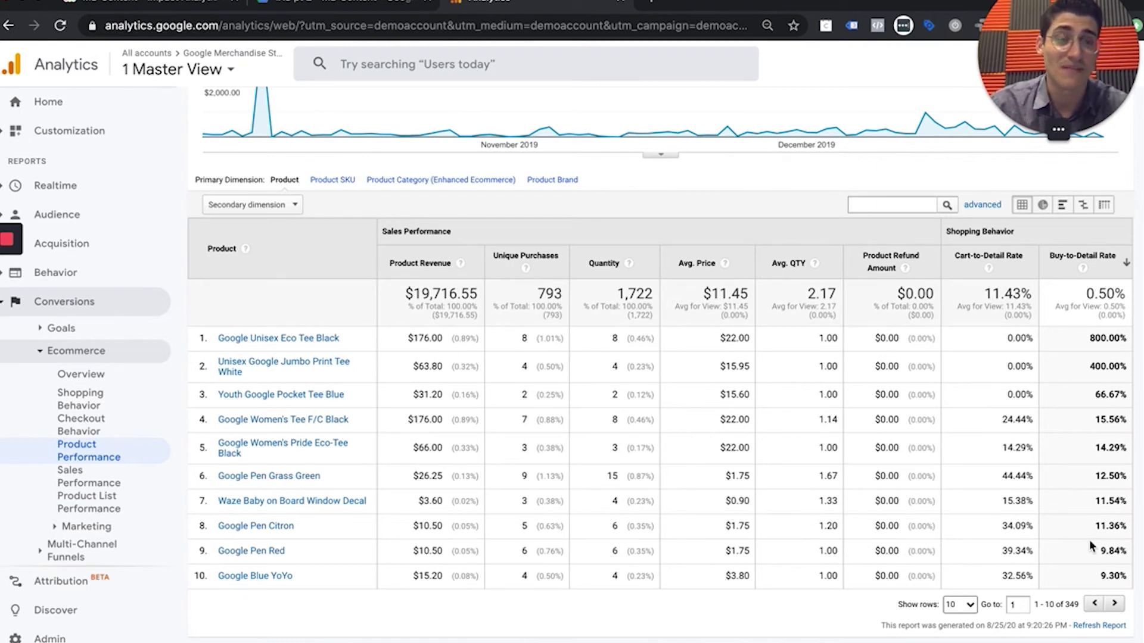
click(1114, 603)
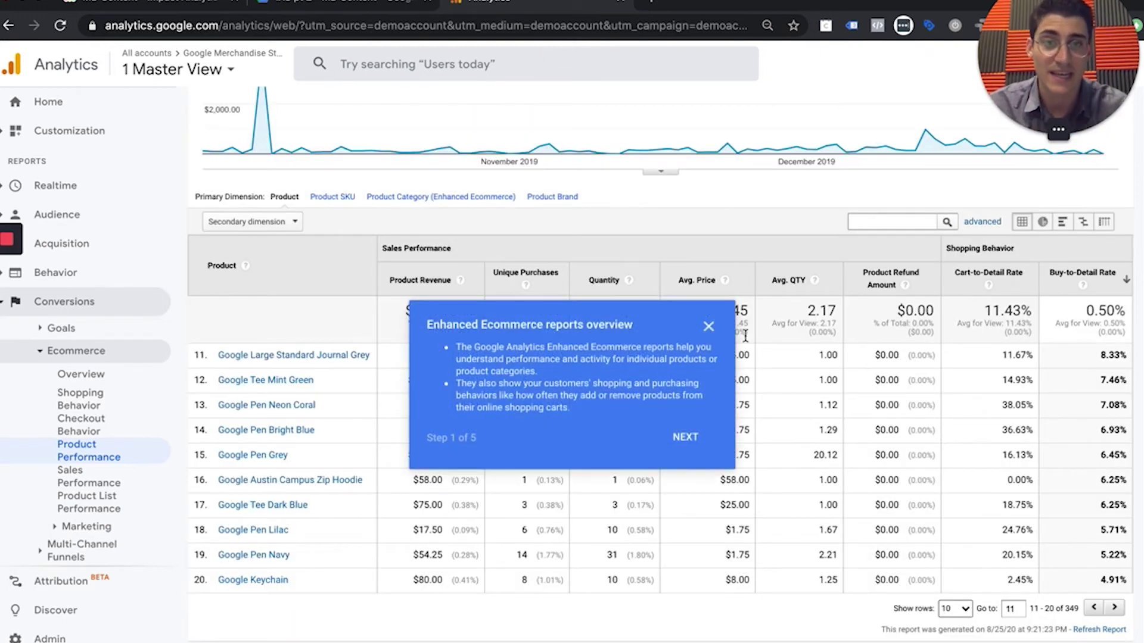
click(709, 326)
click(991, 275)
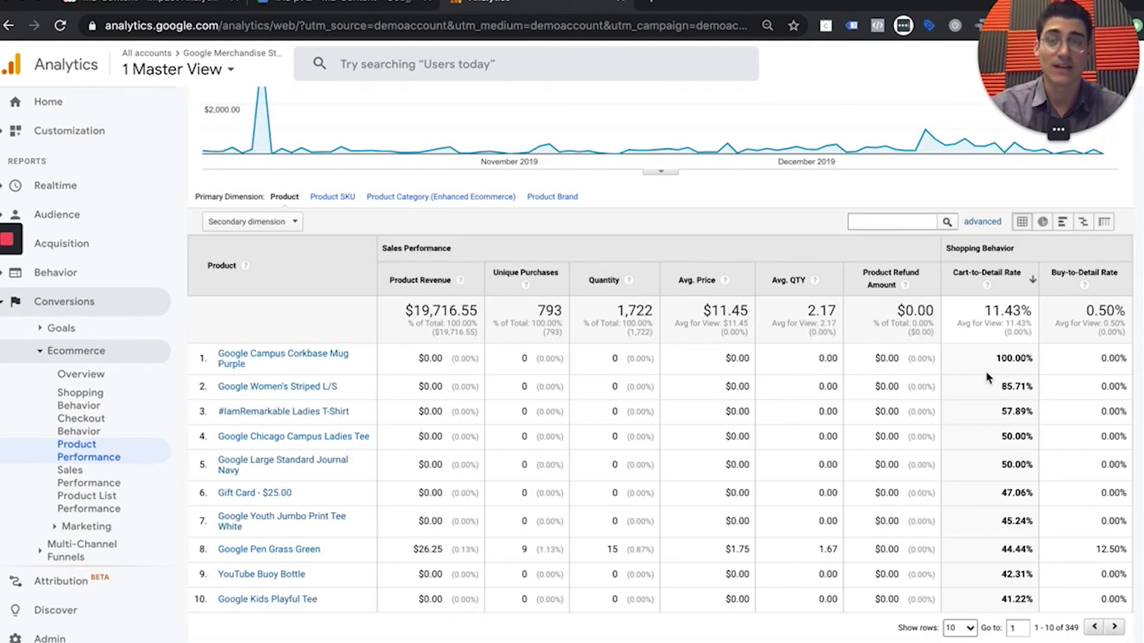
click(709, 326)
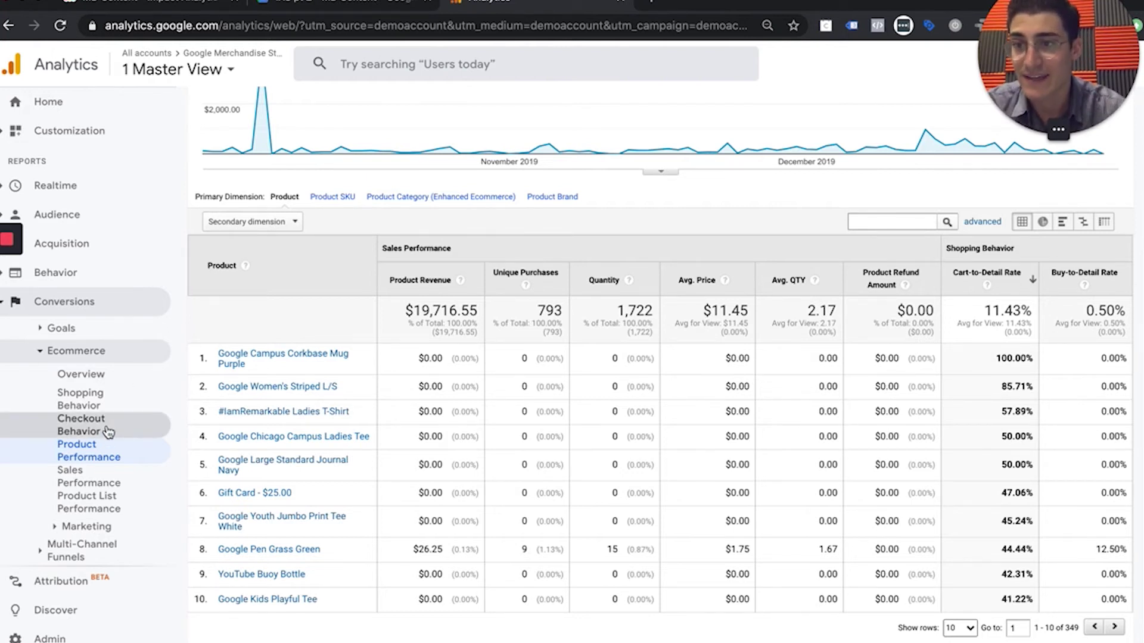
- View the Shopping Behavior and Checkout Behavior ecommerce reports, dismissing the overview notice in each
click(108, 403)
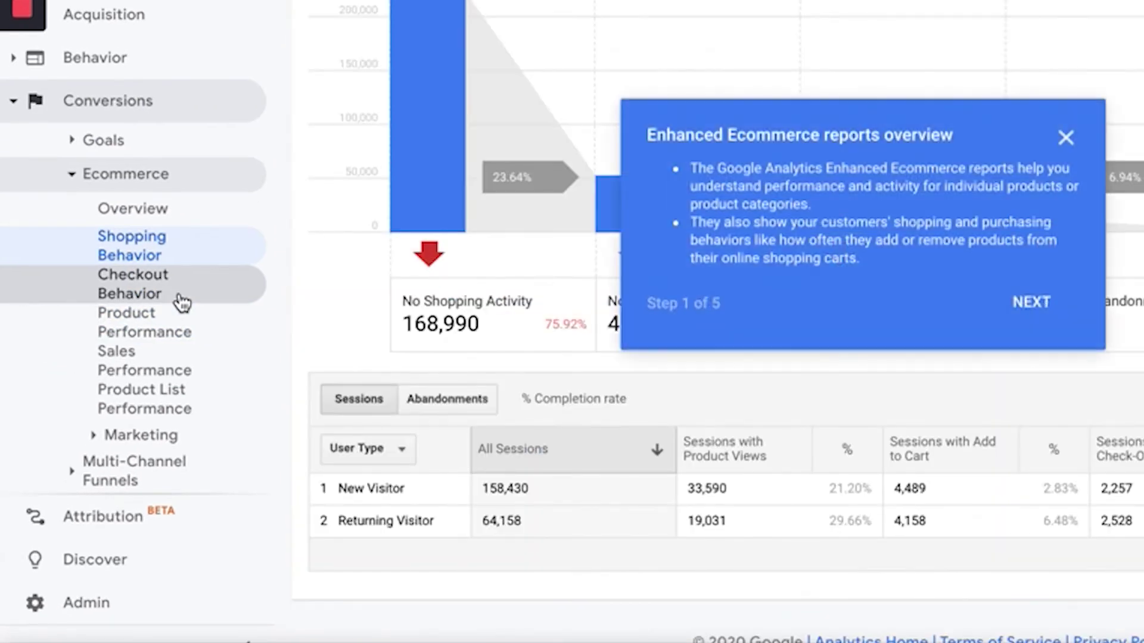
click(1067, 139)
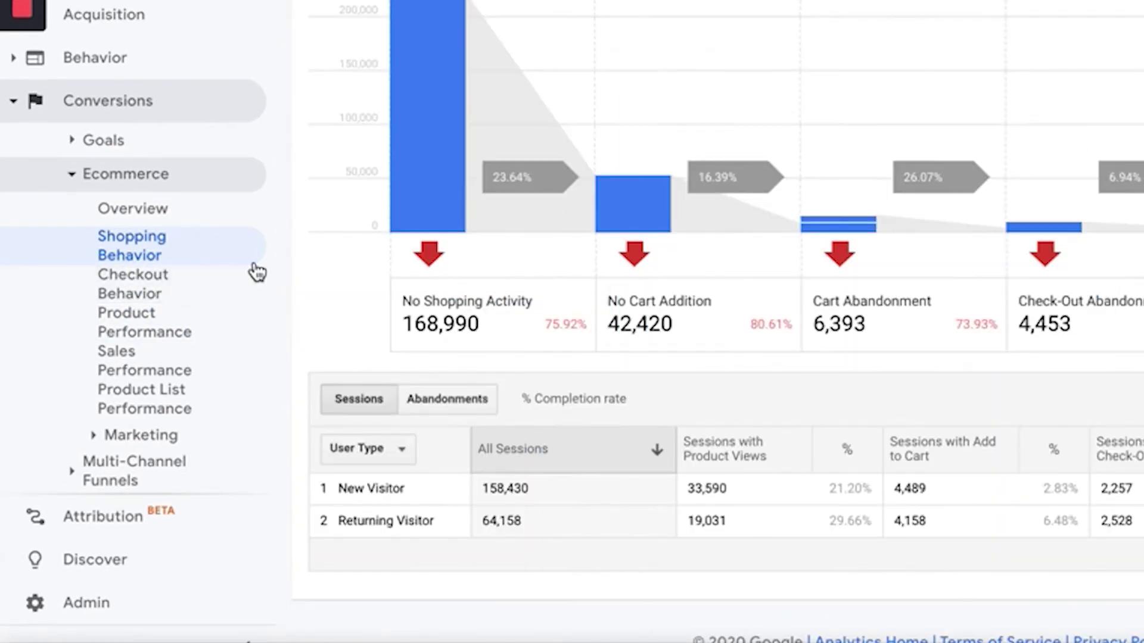
click(195, 297)
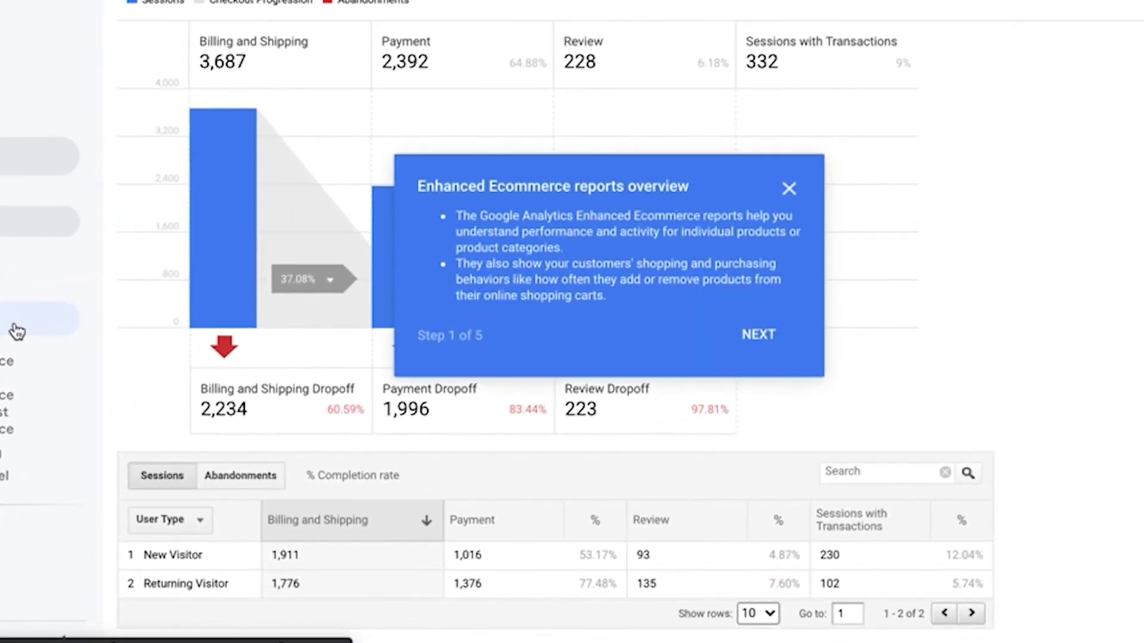
click(793, 192)
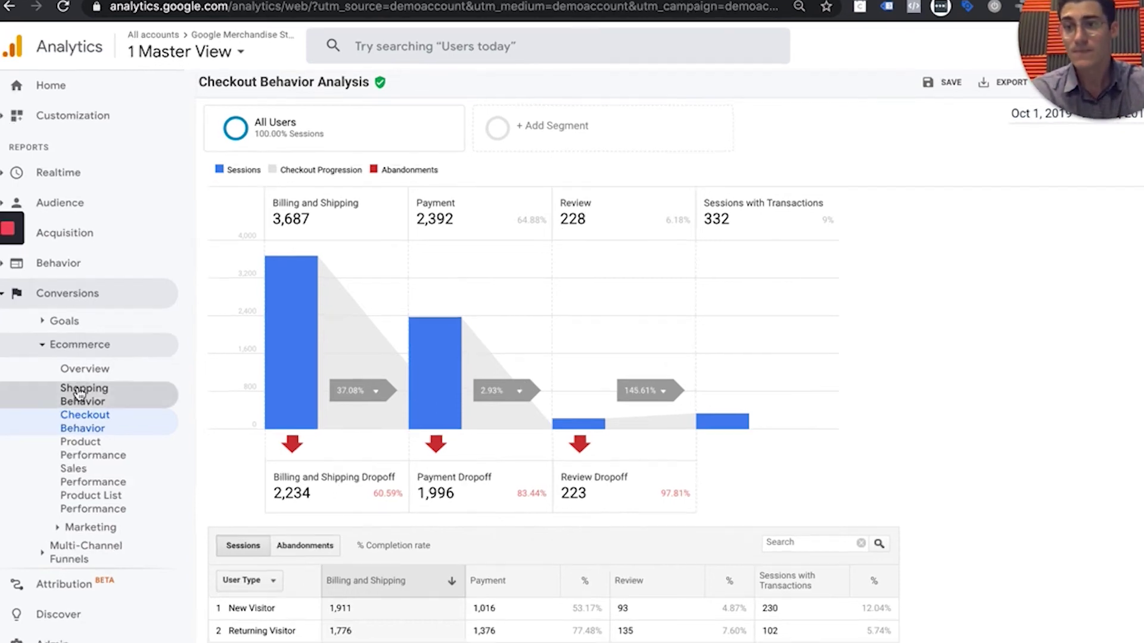
- Return to the Shopping Behavior report and dismiss its overview notice
click(80, 394)
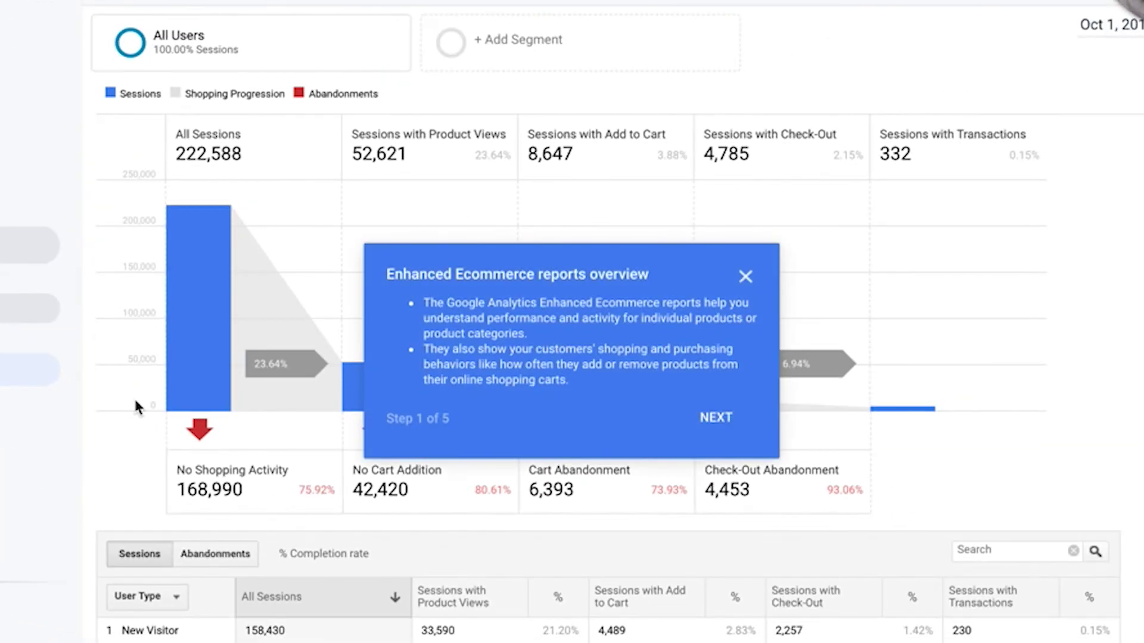
click(745, 278)
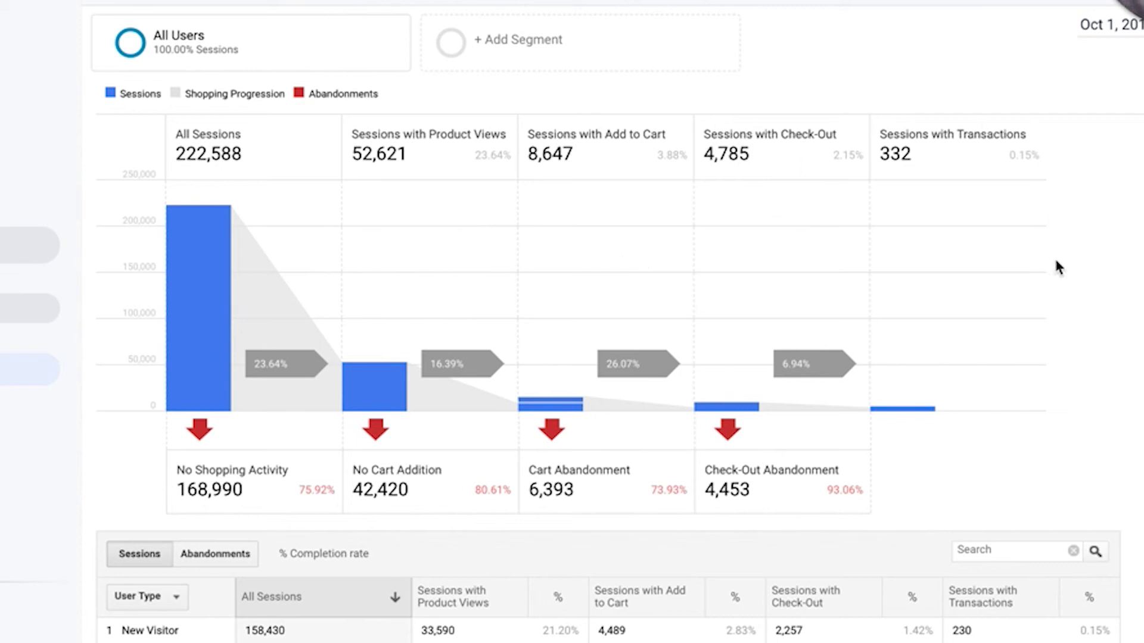
scroll(1082, 359, down, 1)
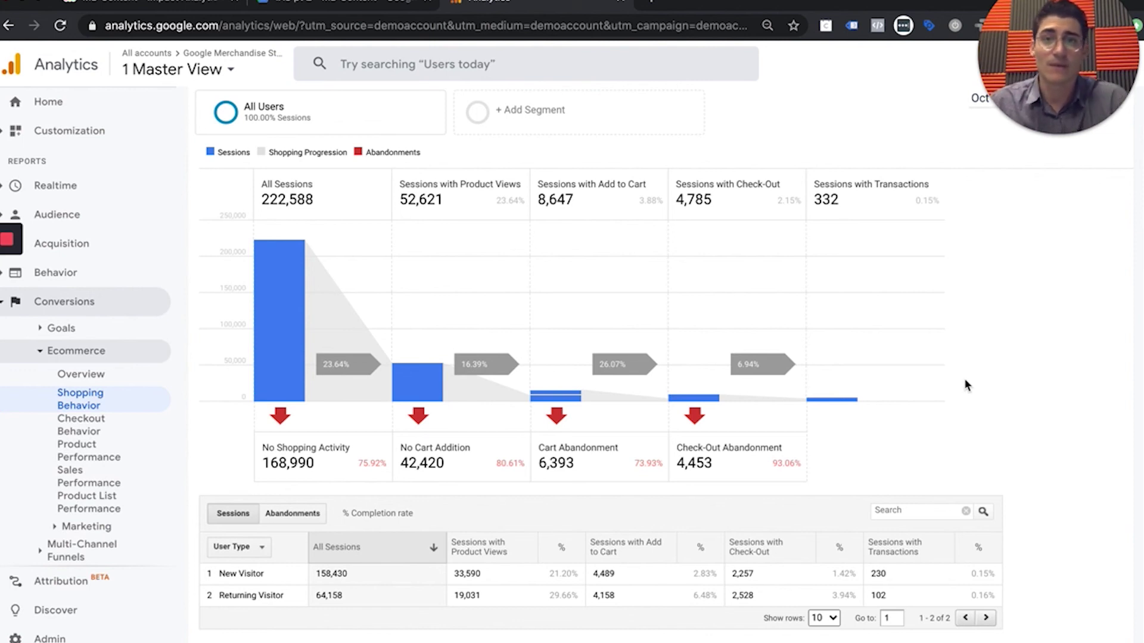
click(596, 416)
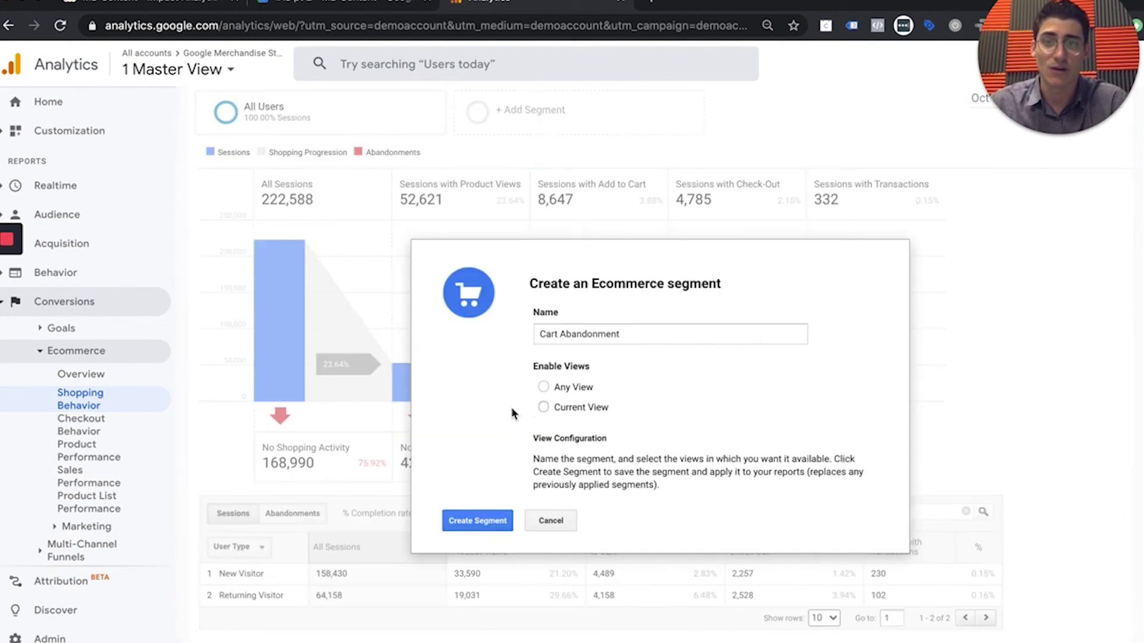
click(897, 255)
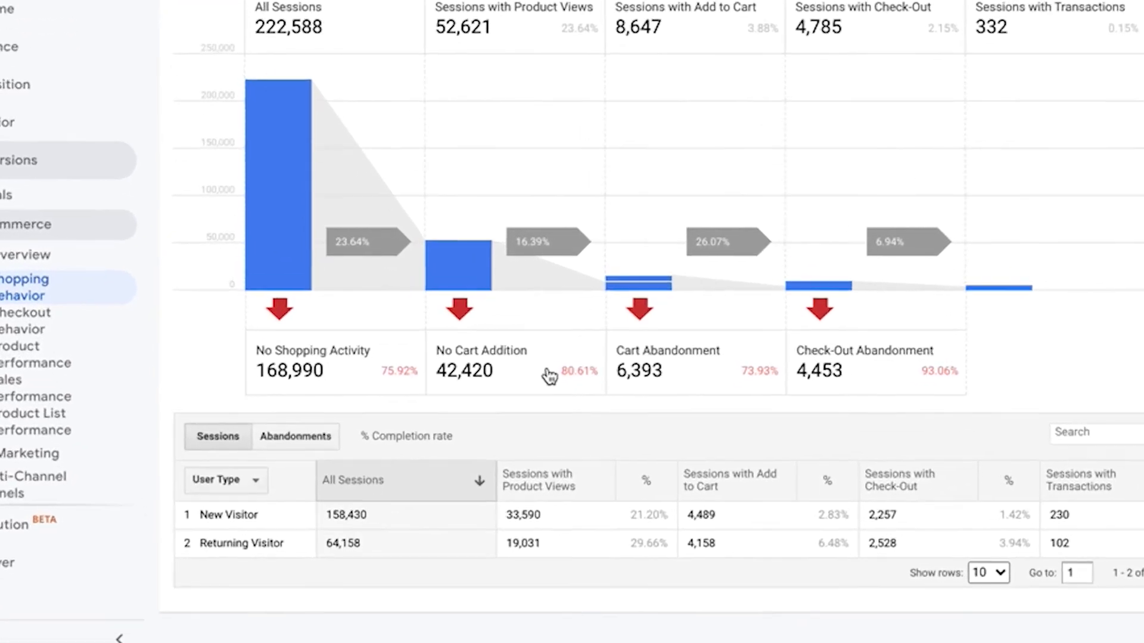
click(549, 376)
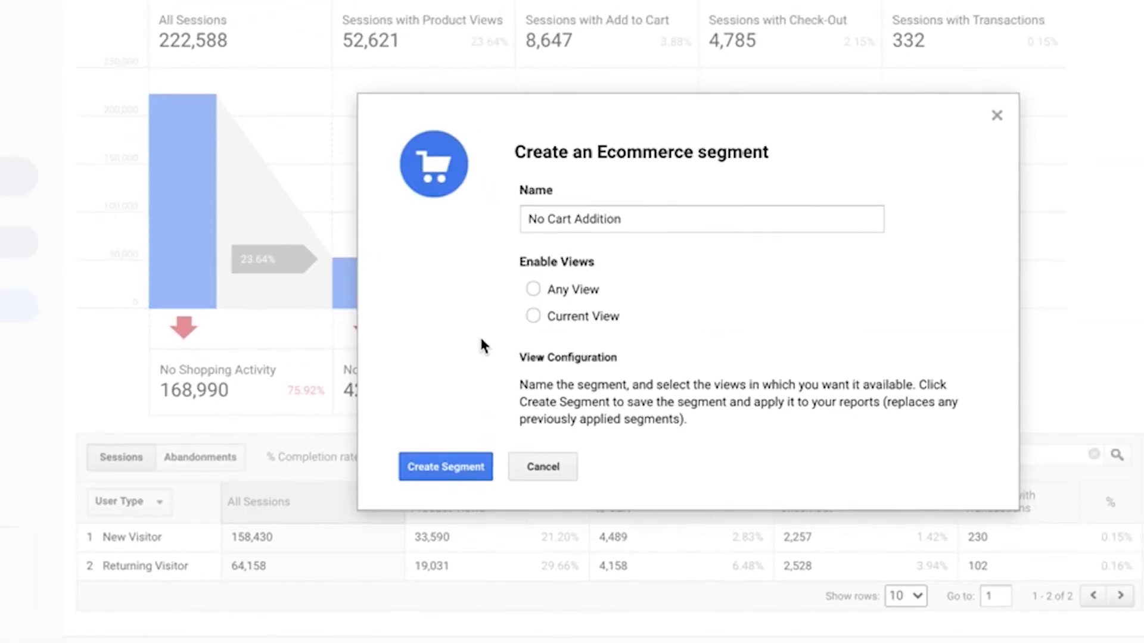
click(939, 131)
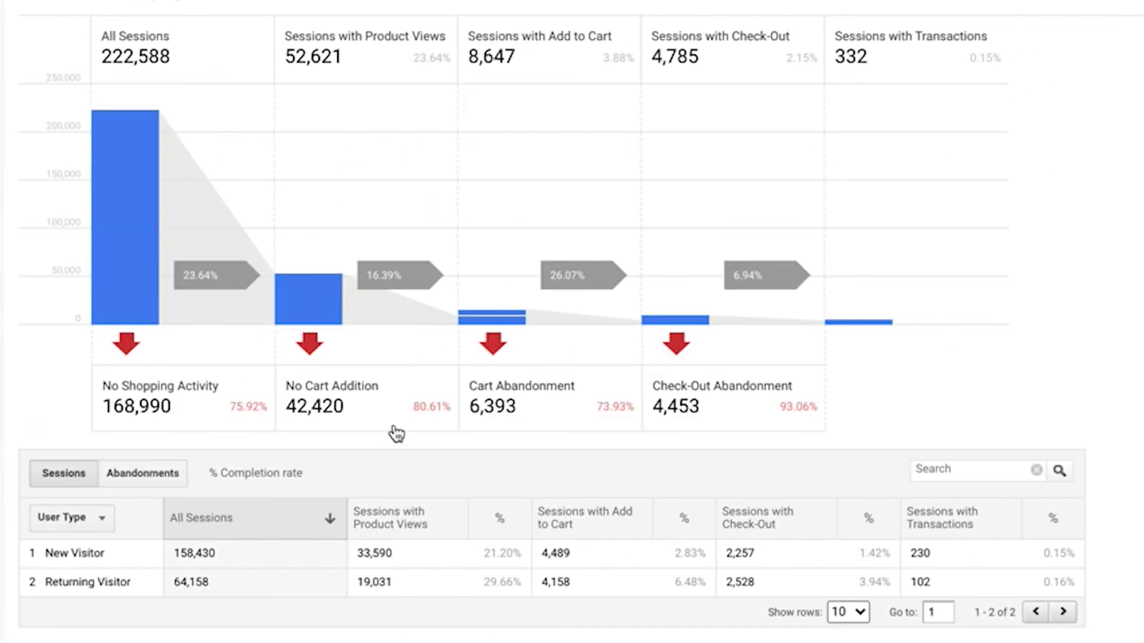
- Create an ecommerce segment named No Cart Addition from the funnel's No Cart Addition drop-off, enabled for the current view, and dismiss the overview notice
click(340, 411)
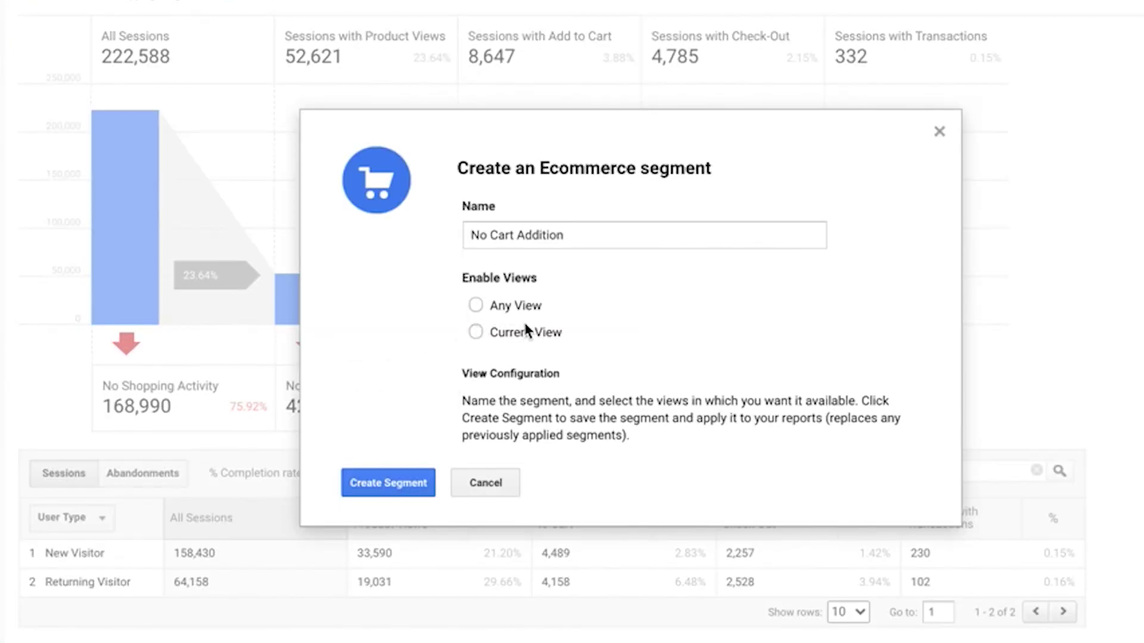
click(526, 331)
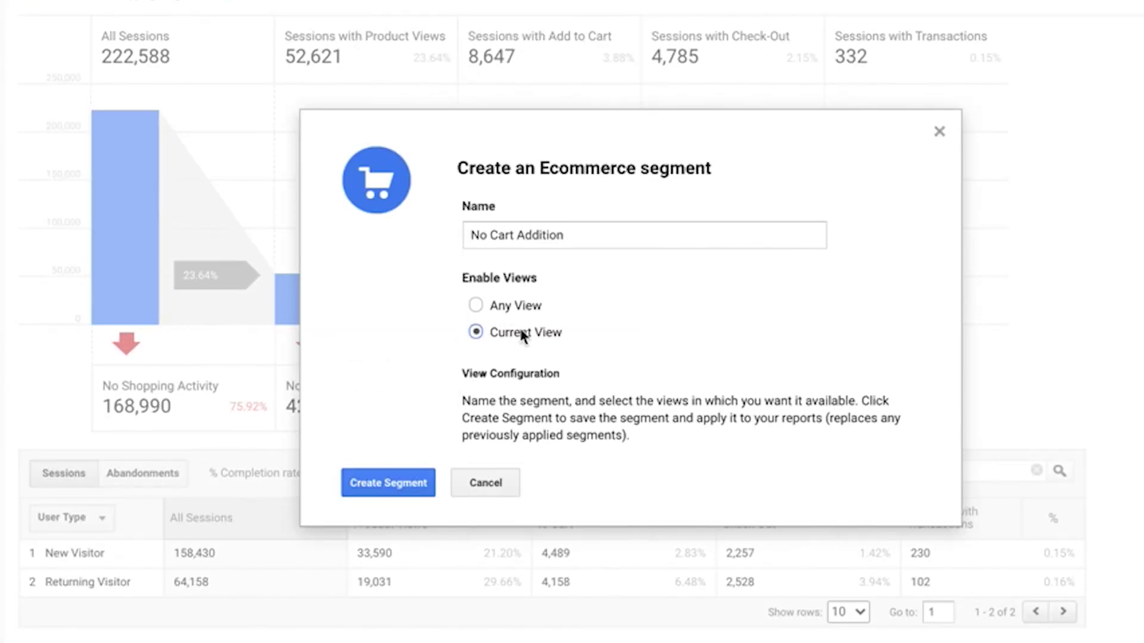
click(411, 484)
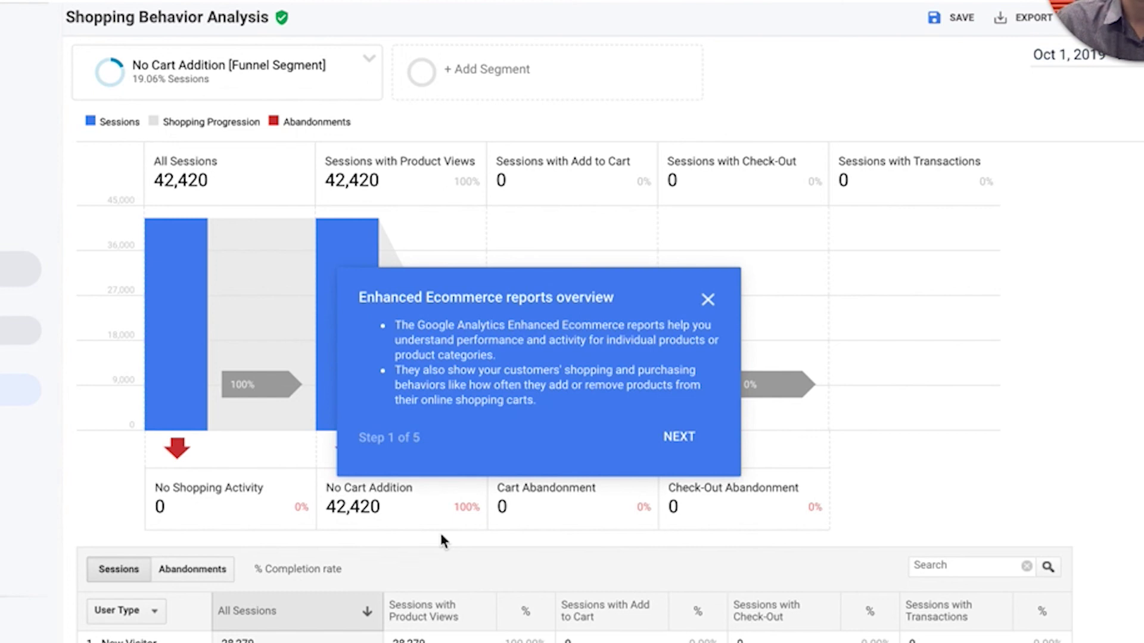
click(708, 300)
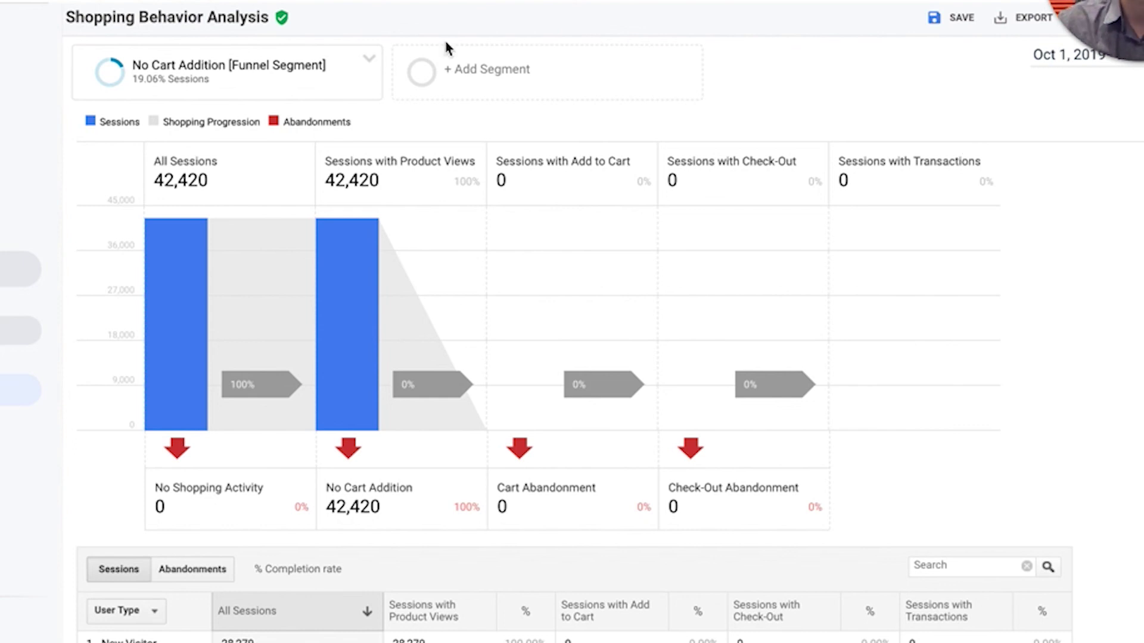
- Remove the No Cart Addition segment from the Shopping Behavior report, apply the change, and dismiss the overview notice
click(365, 66)
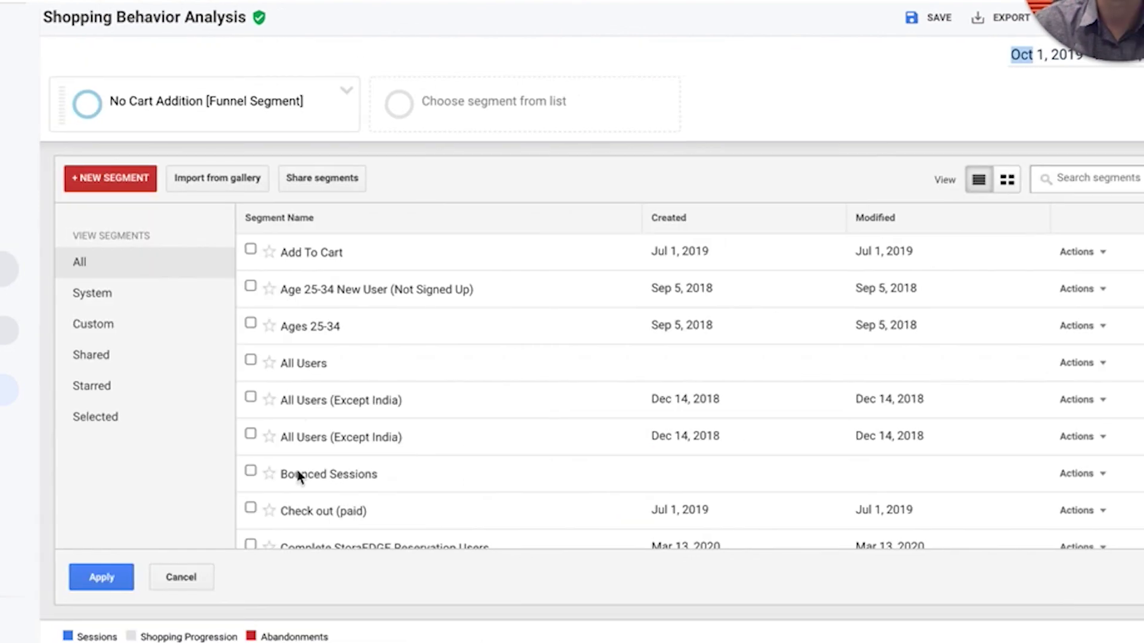
click(116, 267)
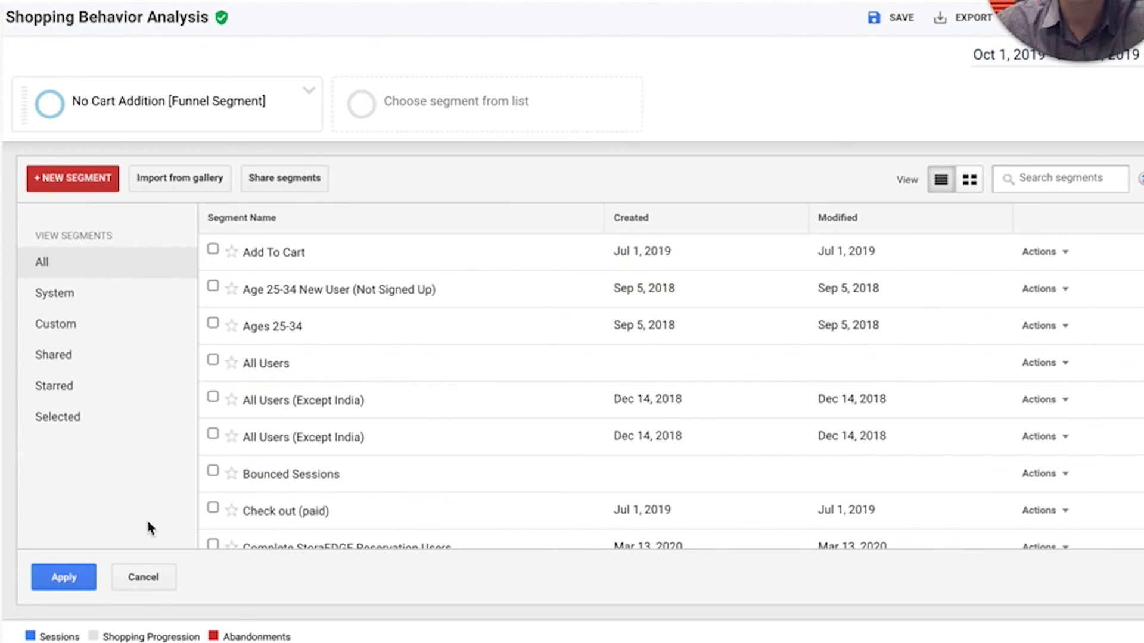
click(312, 96)
click(358, 184)
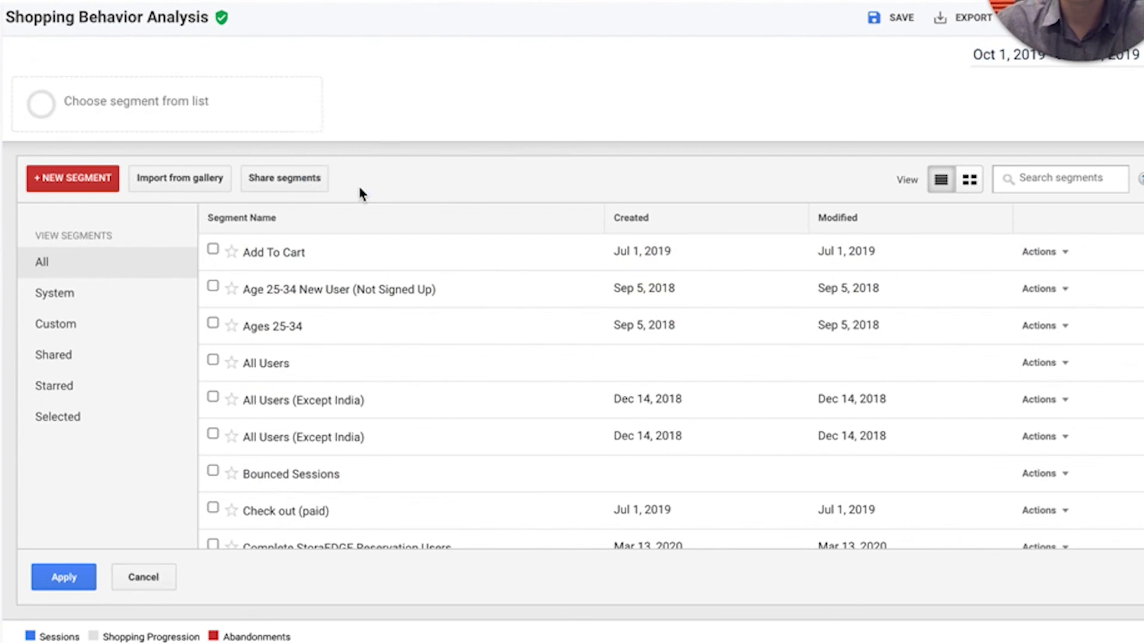
click(64, 578)
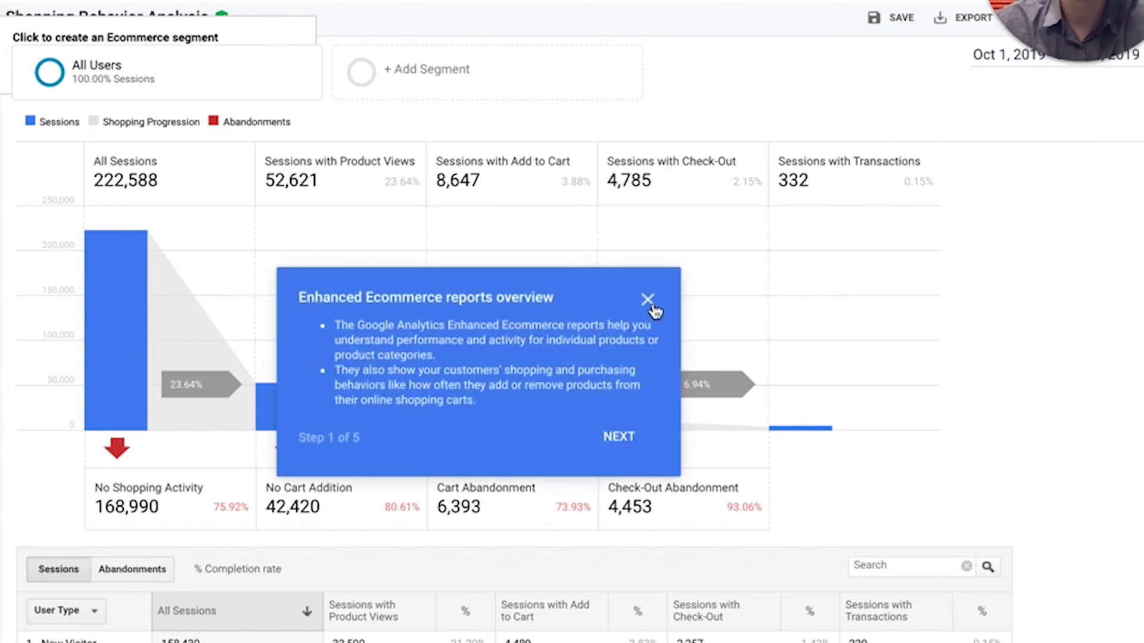
click(648, 299)
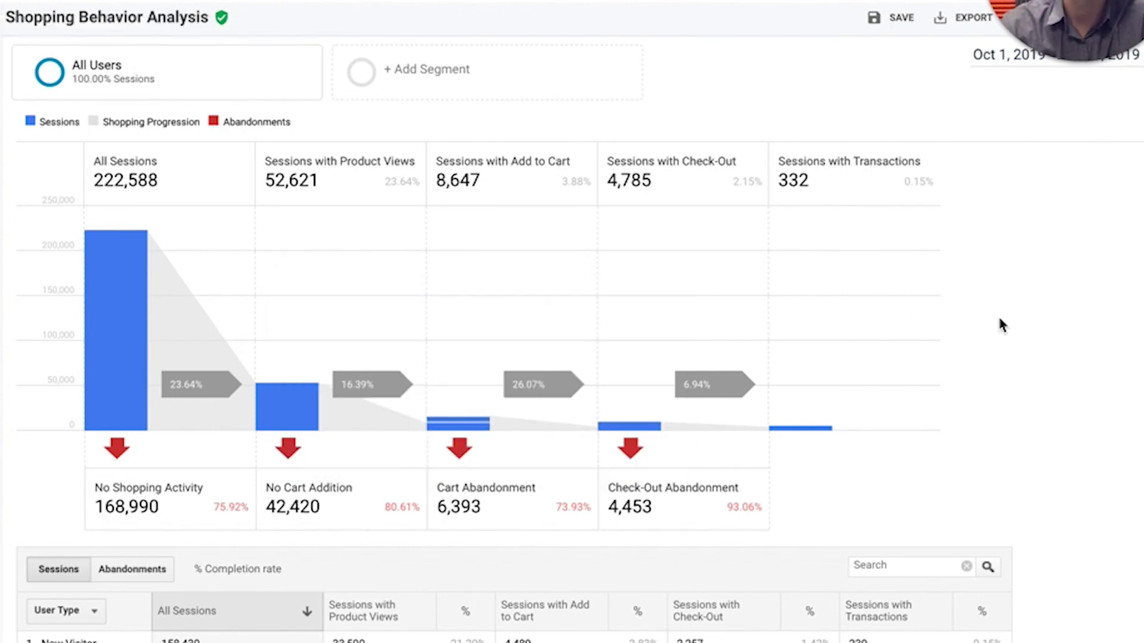